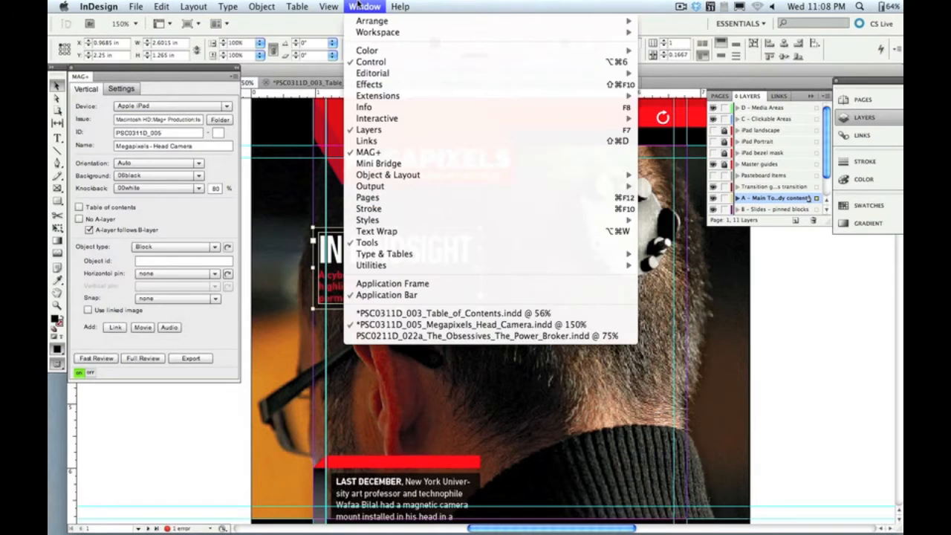
Step: Hide and reopen the MAG+ plug-in panel, and switch the plug-in off and back on
click(367, 152)
click(364, 6)
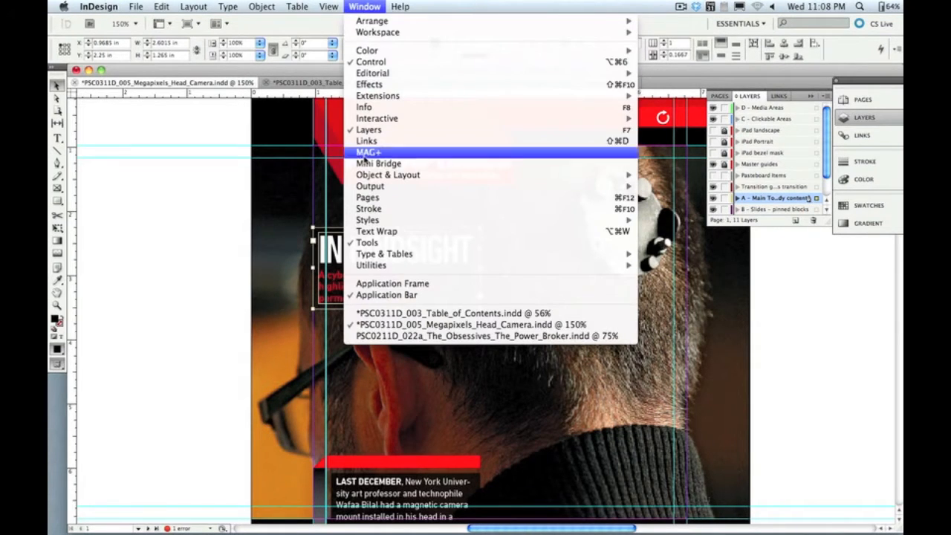
click(366, 153)
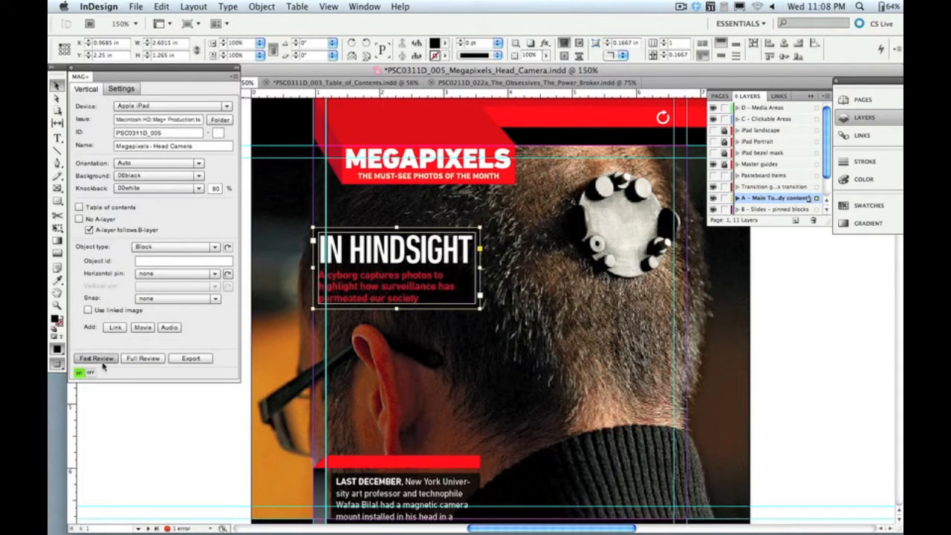
click(93, 373)
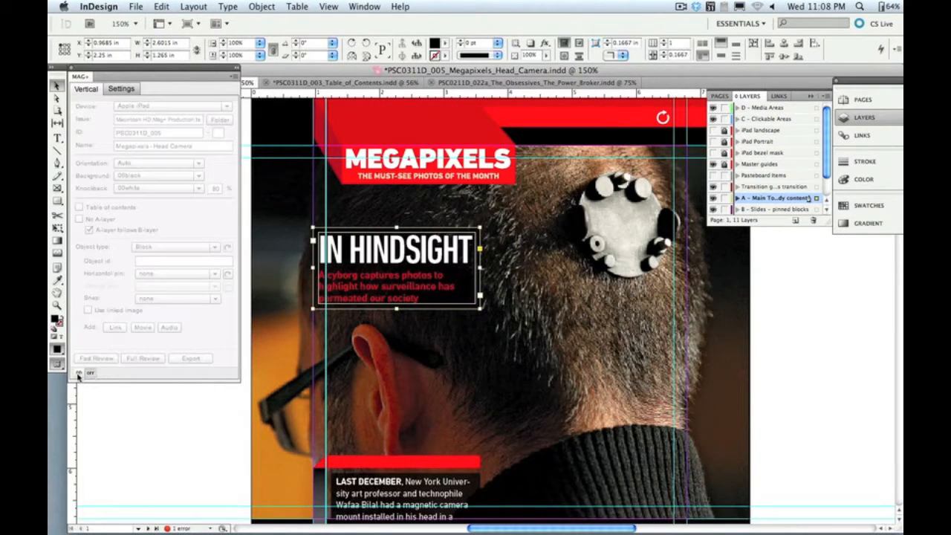
click(79, 374)
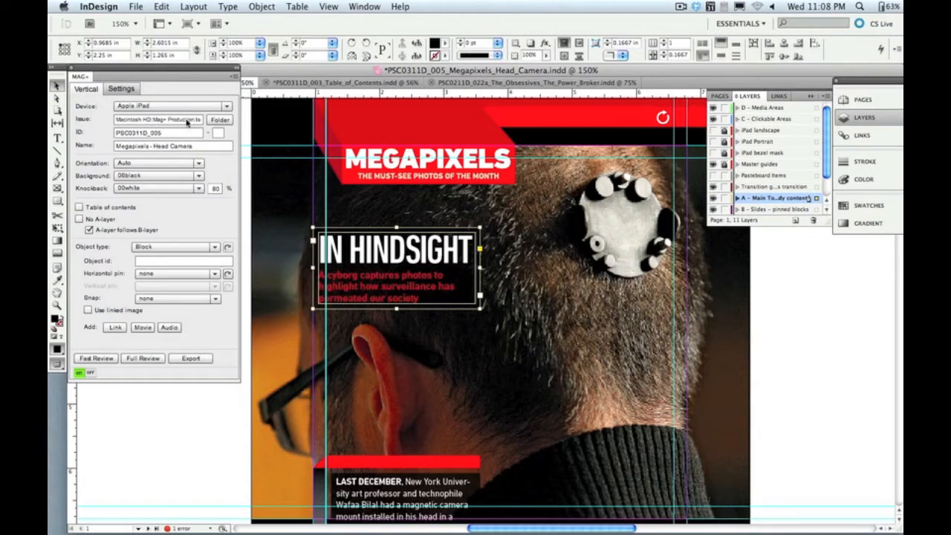
Step: Choose the Issue 1 folder inside Mag+ Production as the issue folder for the Megapixels vertical
click(219, 120)
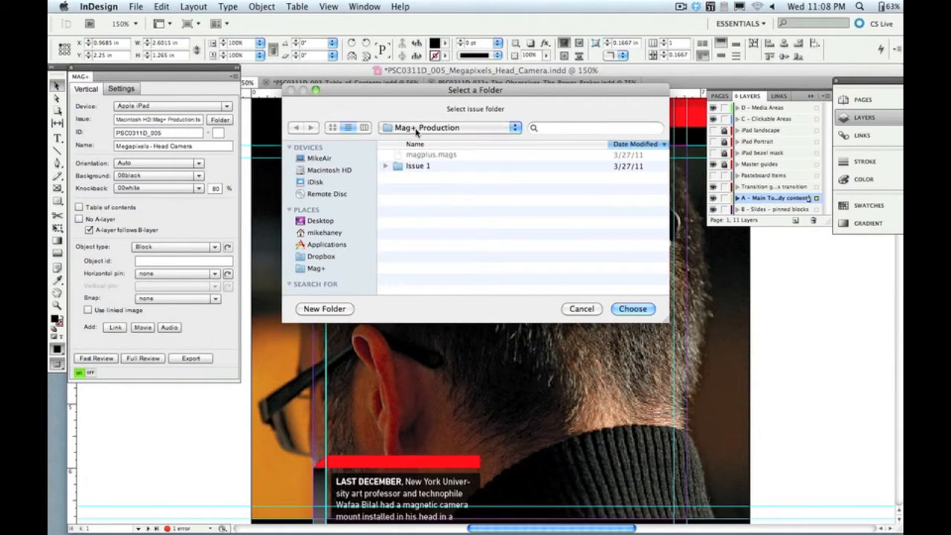
click(416, 130)
click(417, 130)
click(416, 167)
key(Return)
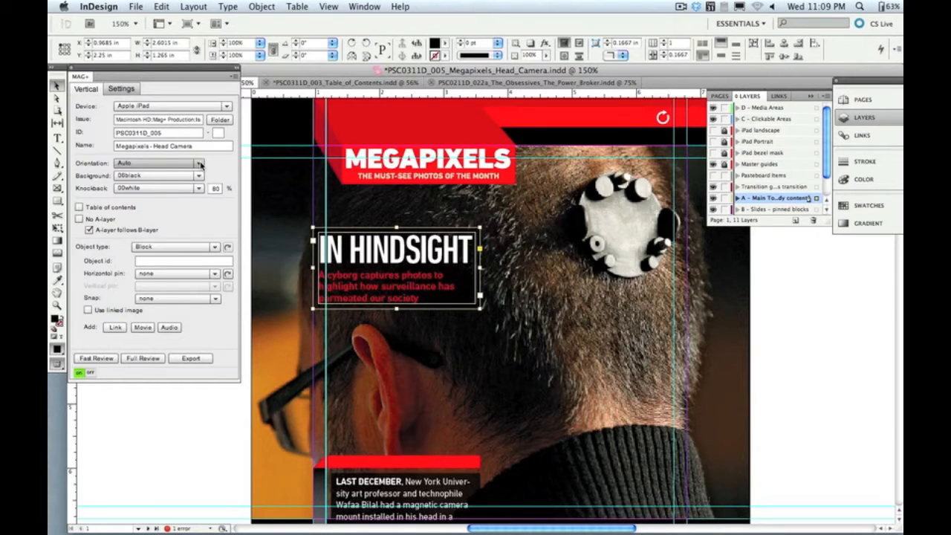
Step: Set the vertical's orientation to Portrait and run a fast review in the iOS Simulator
click(199, 164)
click(149, 183)
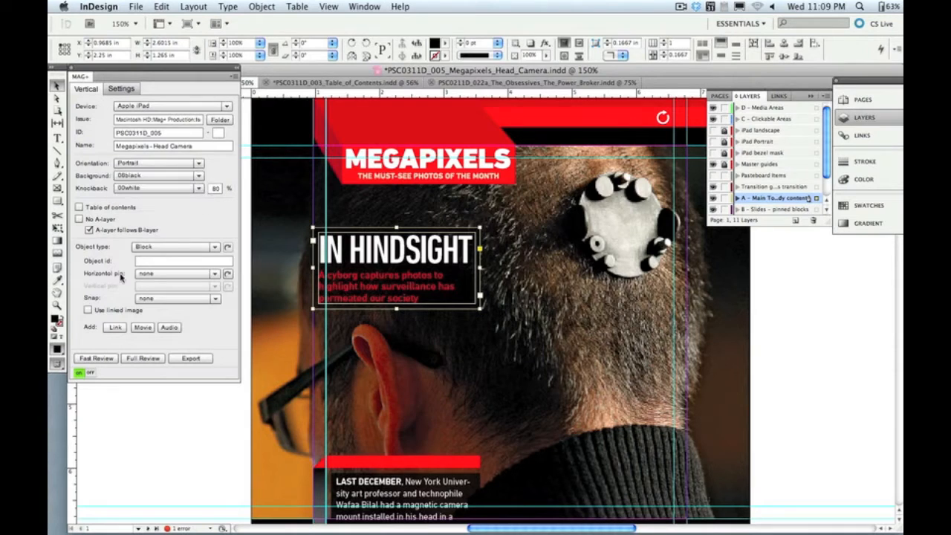
click(100, 359)
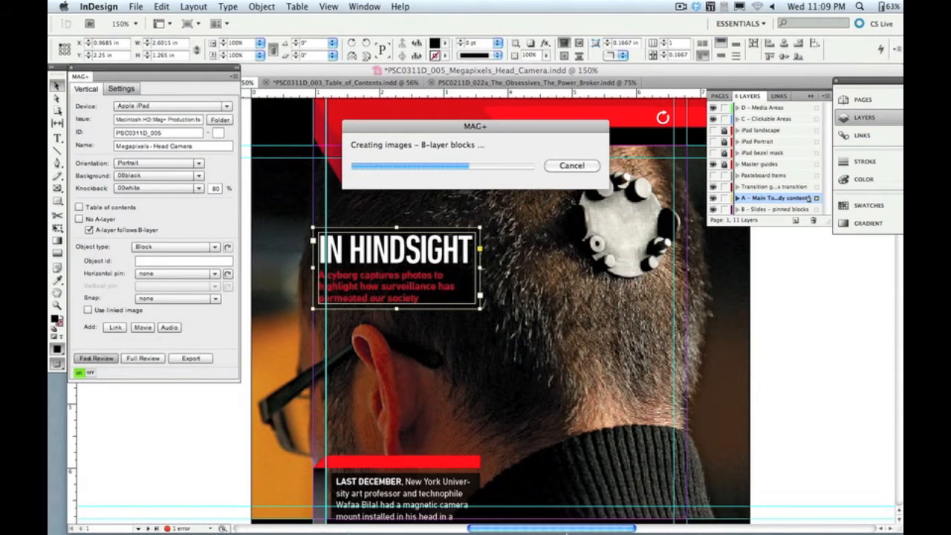
mouse_move(546, 529)
click(458, 514)
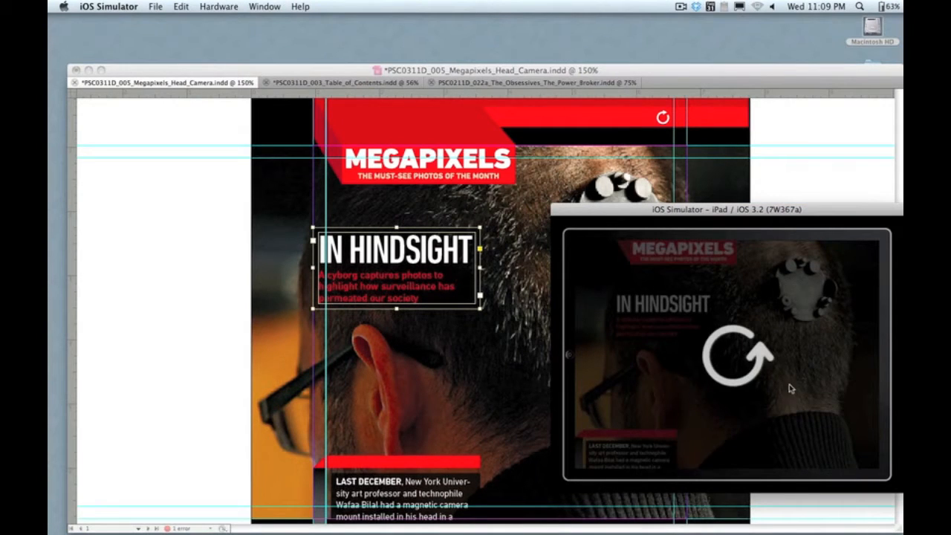
Step: Rotate the simulated iPad through several orientations to check the Portrait setting, and return to InDesign
key(super+Left)
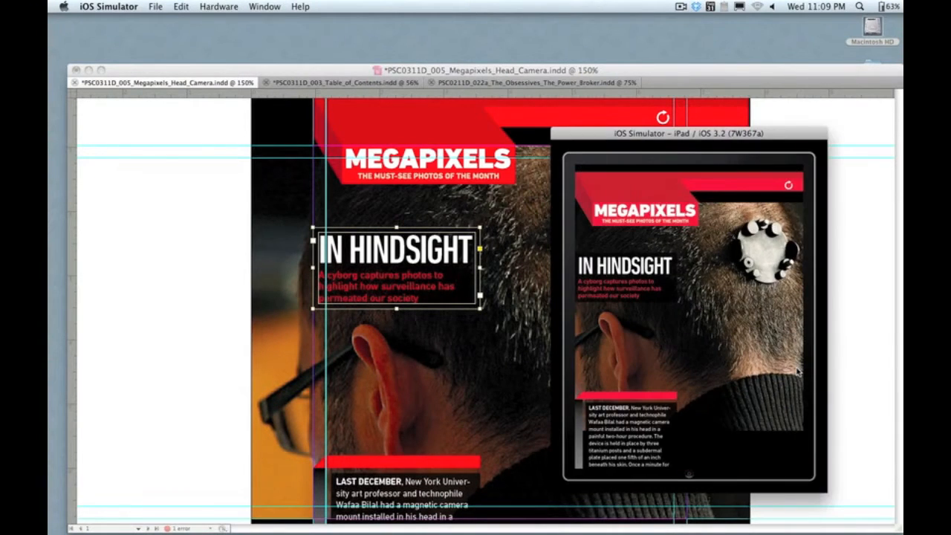
key(super+Left)
key(super+Left)
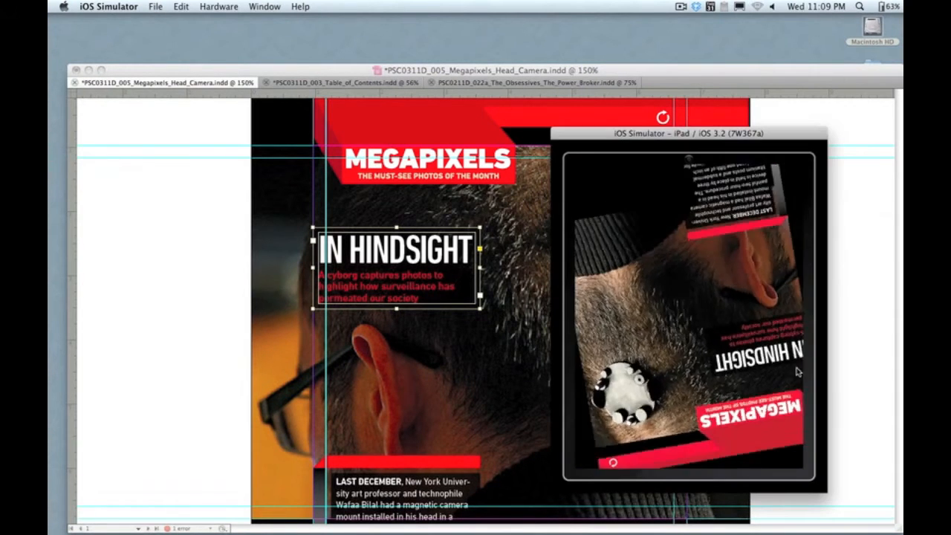
click(512, 370)
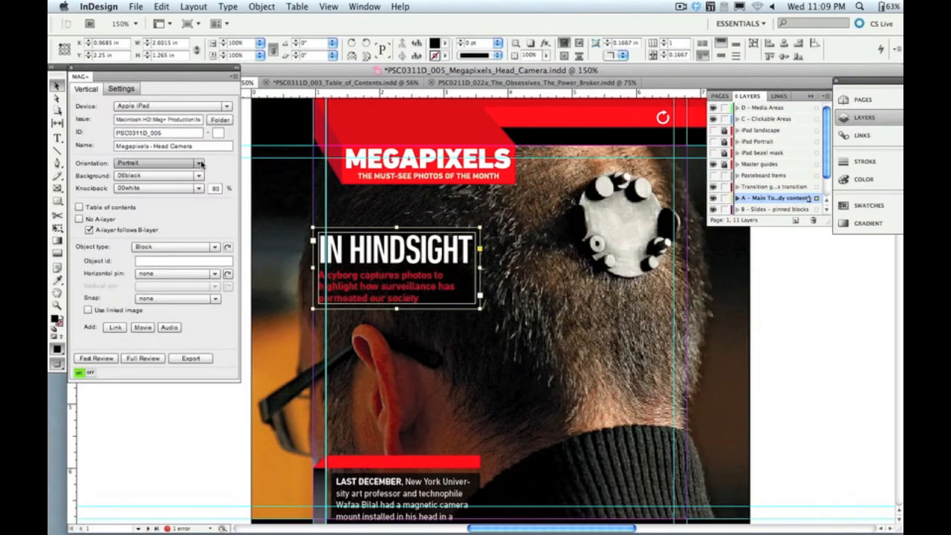
Step: Set the vertical's orientation to Auto and run a fast review in the iOS Simulator
click(163, 162)
click(149, 172)
click(104, 359)
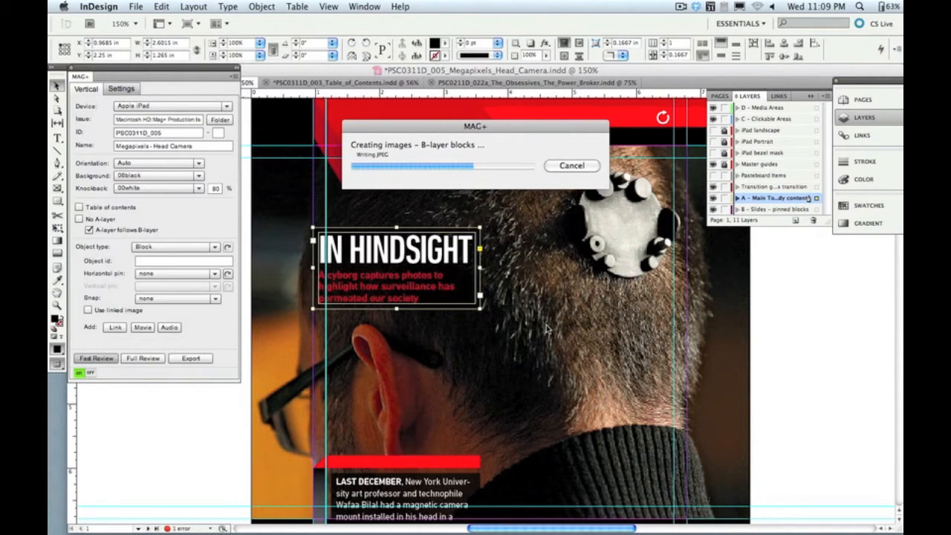
mouse_move(478, 525)
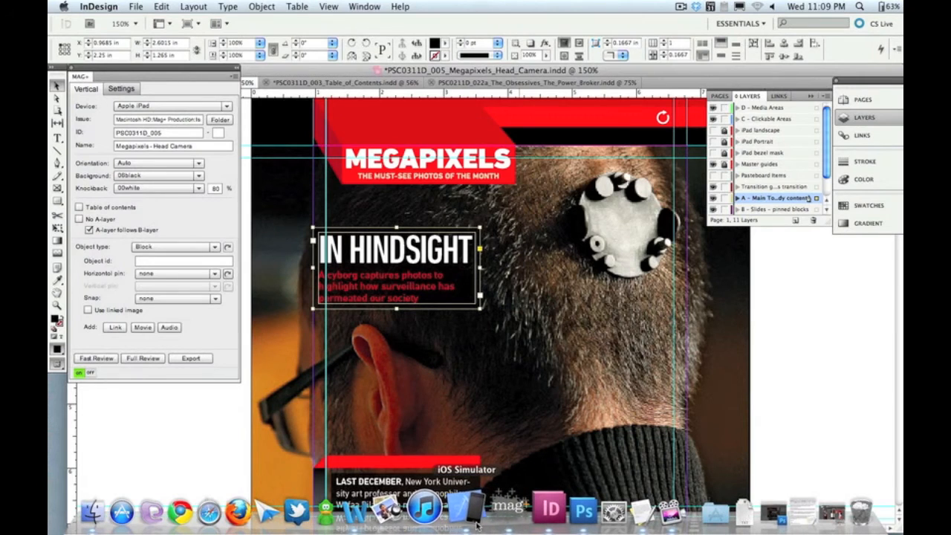
click(478, 525)
Step: Rotate the simulated iPad to landscape and back to portrait to check the Auto orientation, and return to InDesign
key(super+Left)
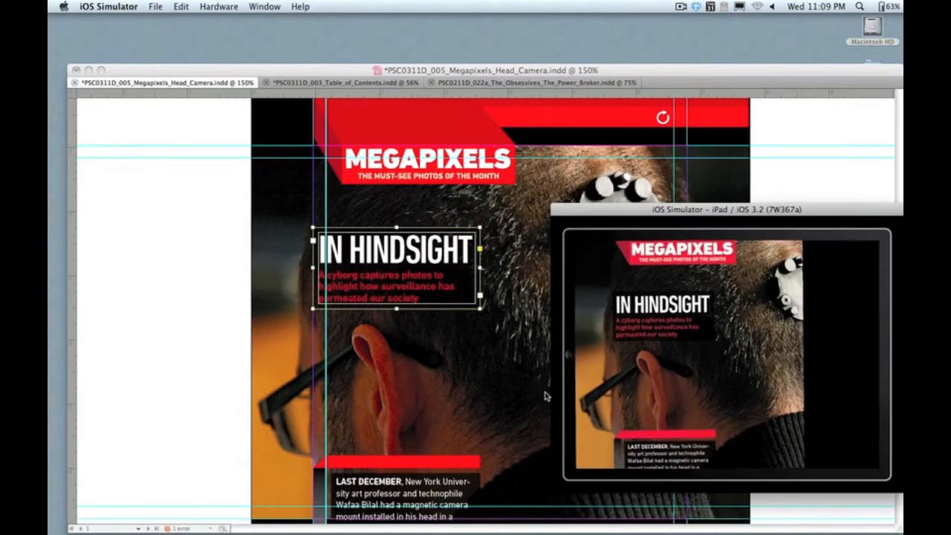
key(super+Right)
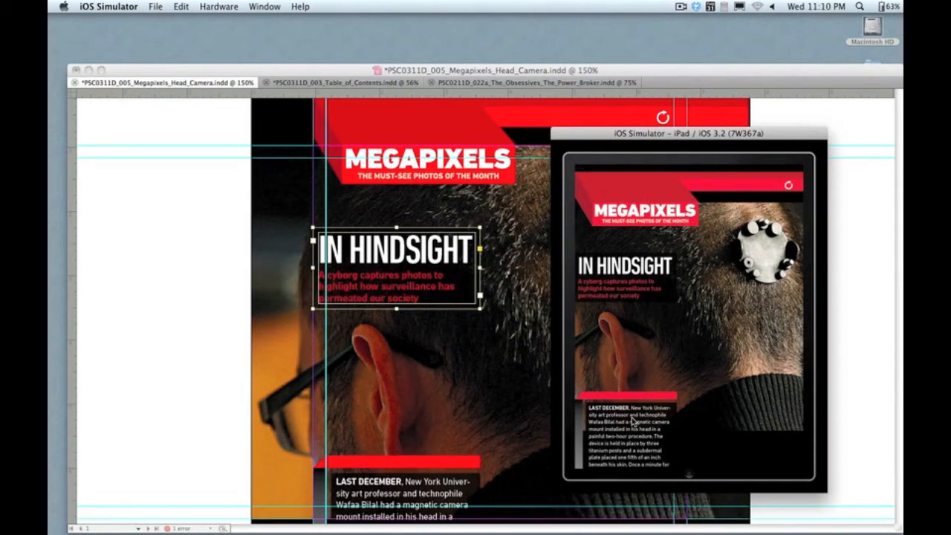
click(532, 351)
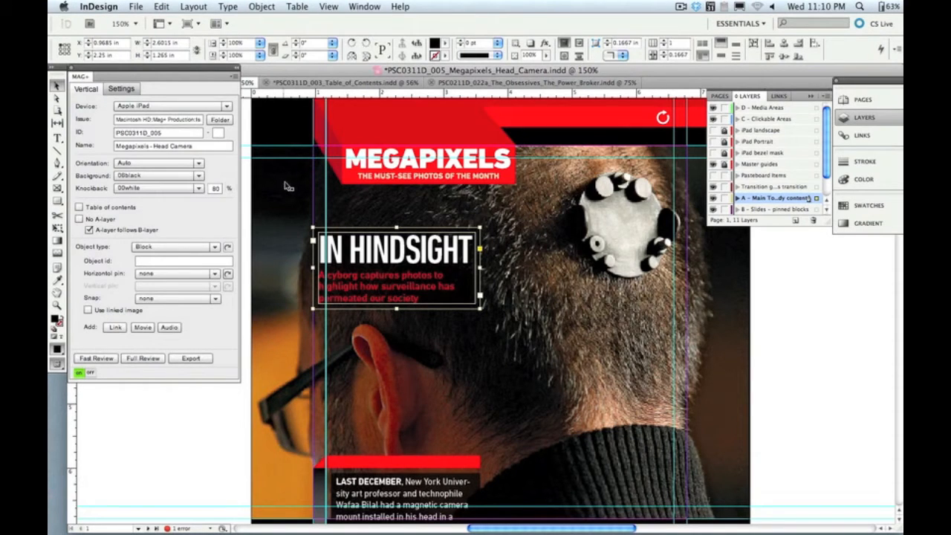
Step: Keep the knockback at 00white and 80%, and run a fast review of the vertical
click(199, 189)
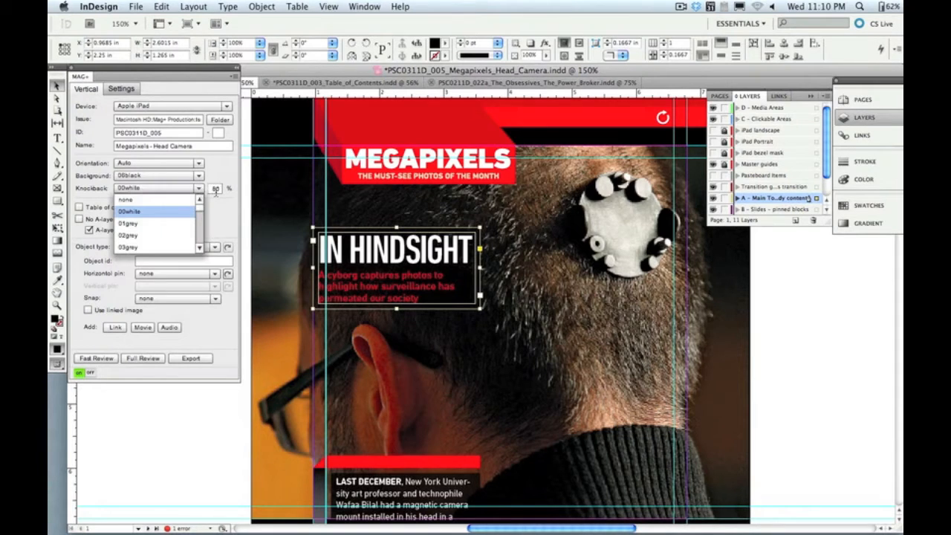
click(217, 191)
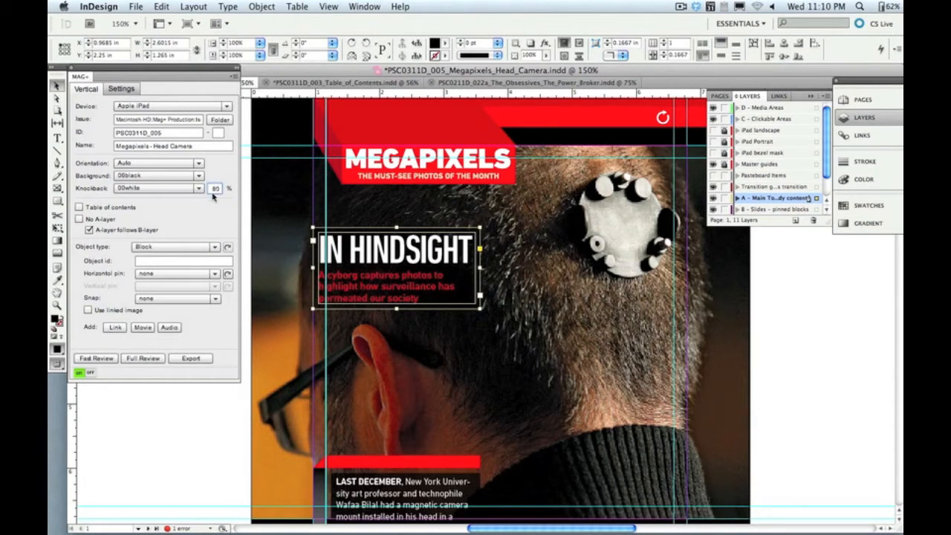
click(97, 358)
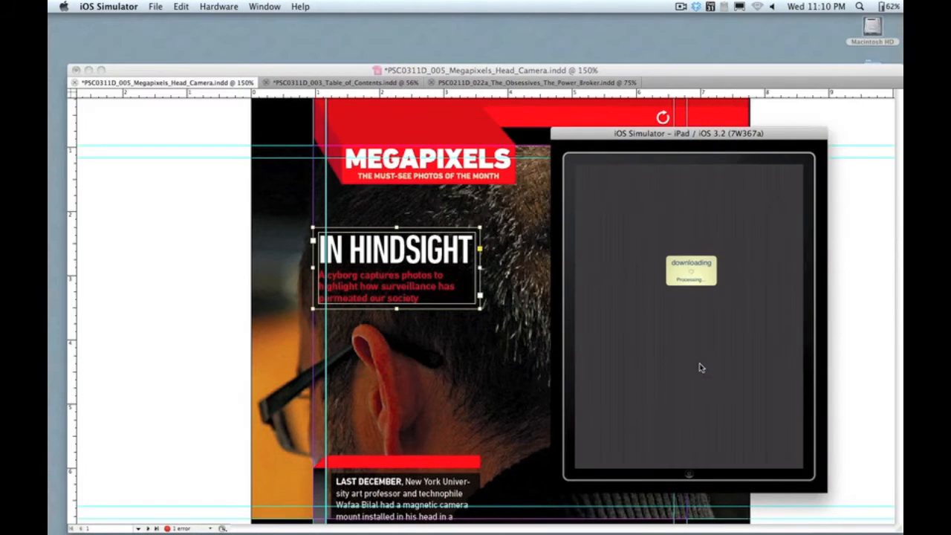
Step: Examine the knockback effect over the background photo along the article's text in the simulator, and return to InDesign
drag(652, 437, 651, 344)
drag(649, 402, 645, 327)
drag(645, 413, 648, 449)
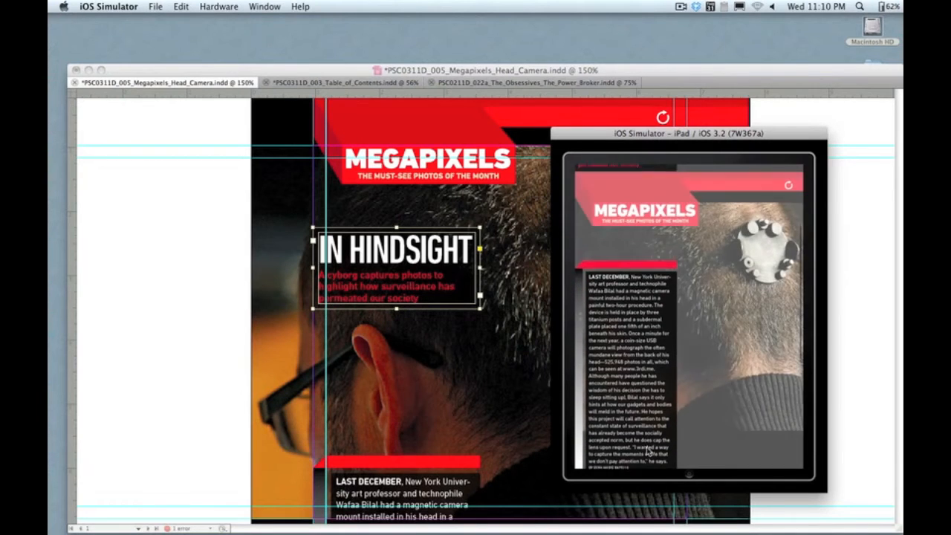
drag(647, 329, 648, 414)
drag(645, 266, 645, 334)
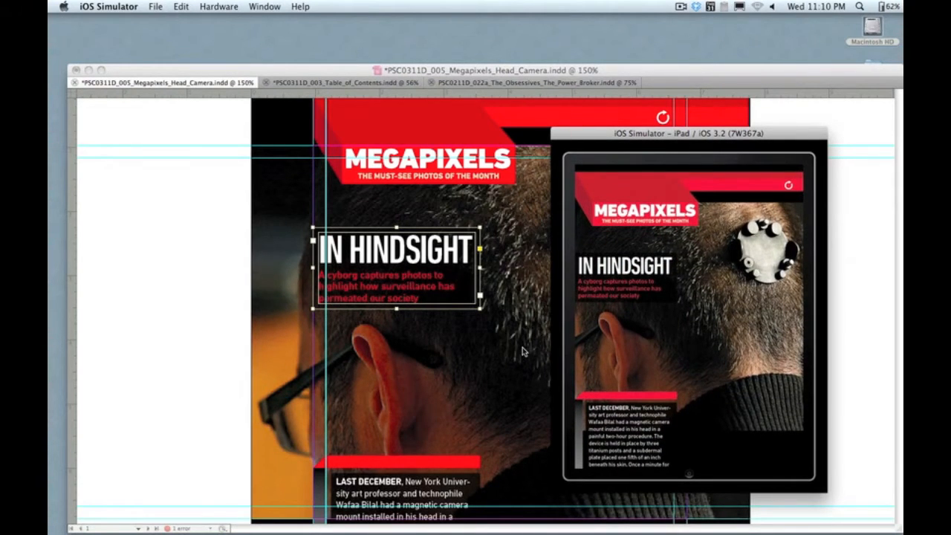
click(523, 351)
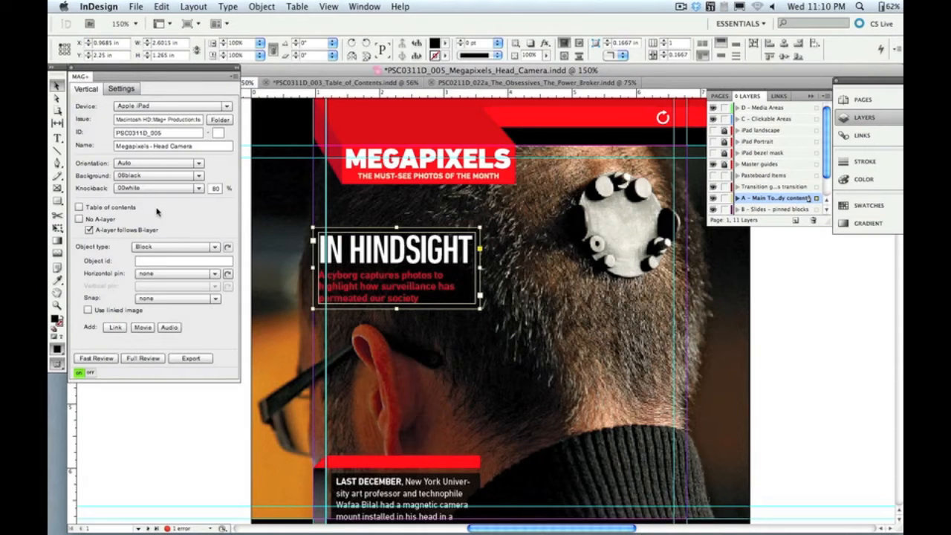
Step: Switch to MAG+ Production and send all verticals of the test issue to the iOS Simulator for review
mouse_move(528, 515)
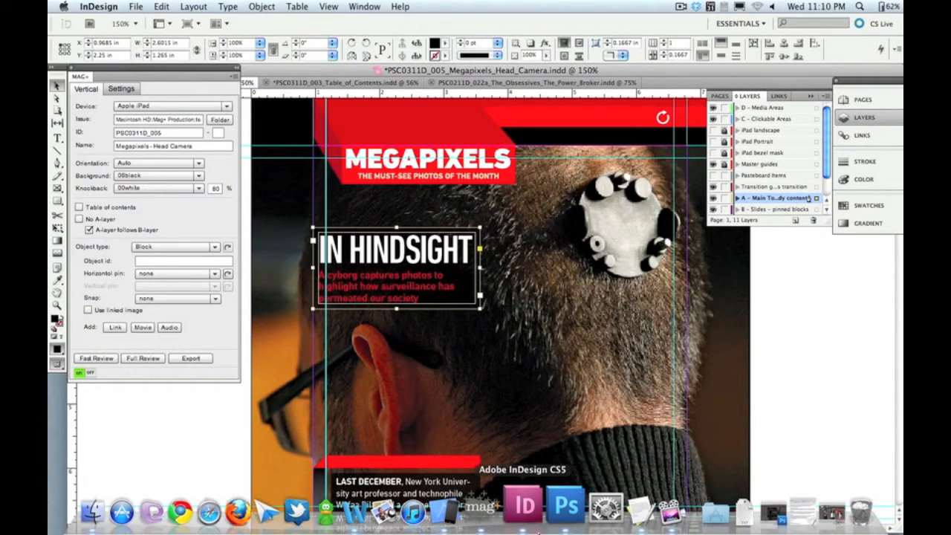
click(498, 509)
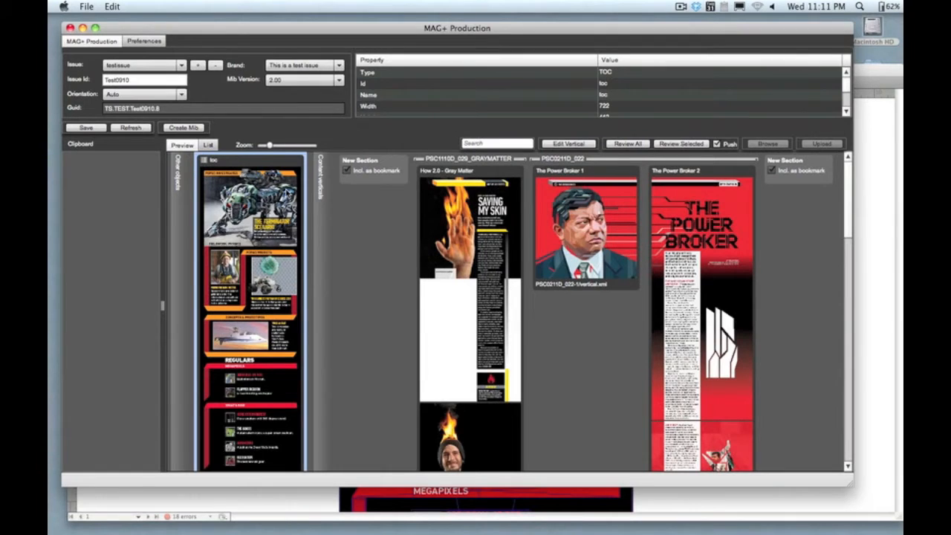
click(628, 144)
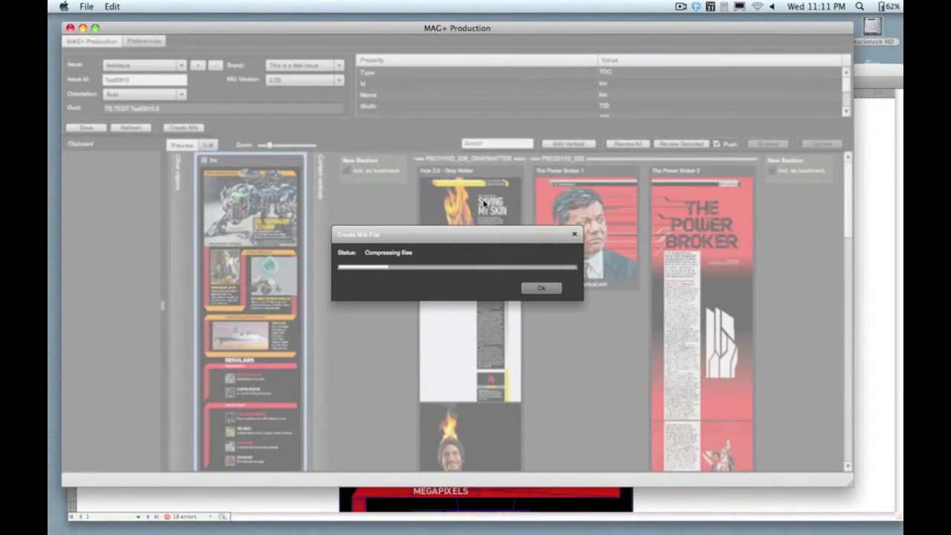
mouse_move(516, 531)
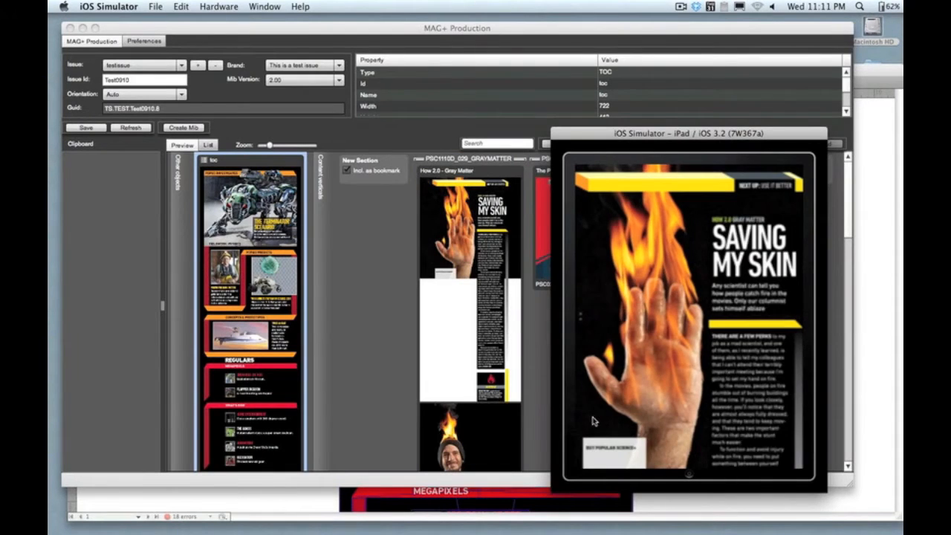
Step: Page through the issue's verticals in the simulator, and examine the table of contents over The Power Broker portrait
drag(731, 357, 664, 361)
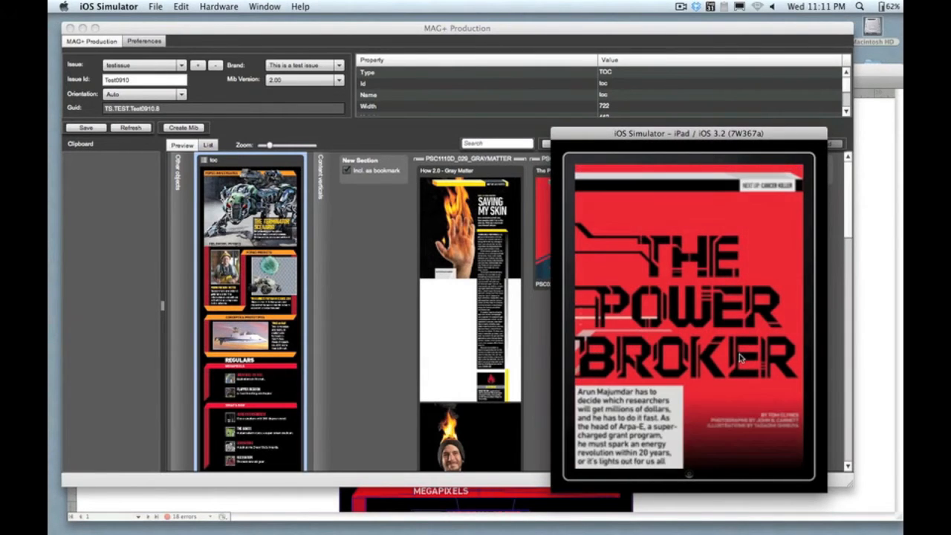
drag(666, 356, 747, 356)
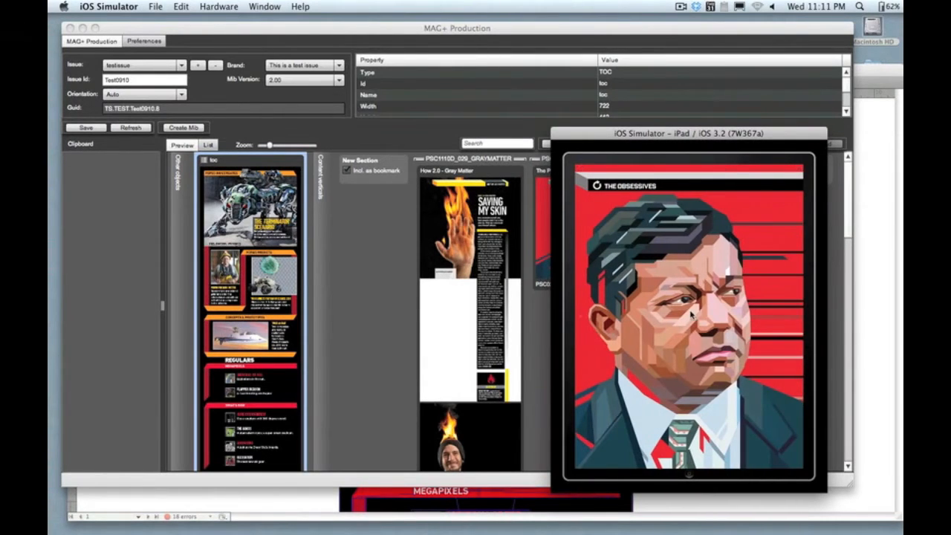
click(580, 173)
click(581, 171)
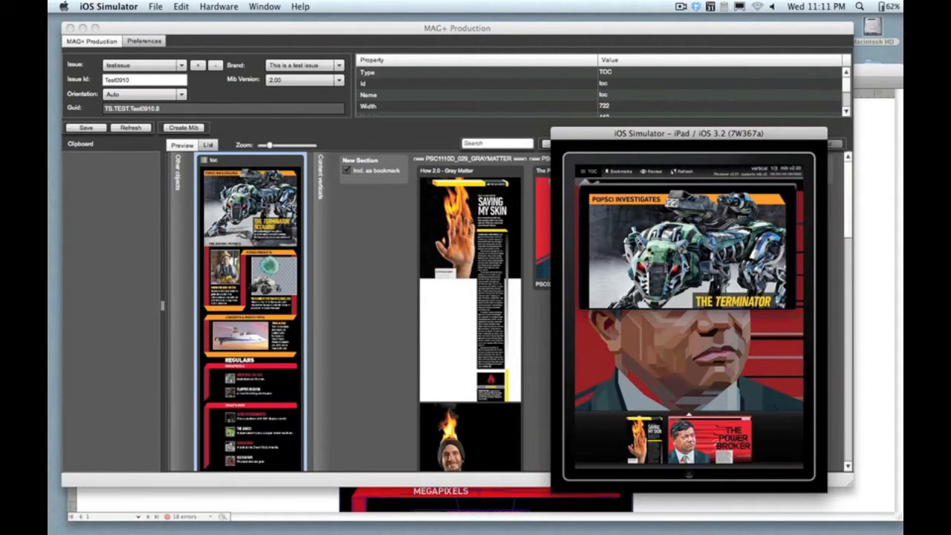
scroll(680, 264, down, 5)
scroll(671, 238, down, 5)
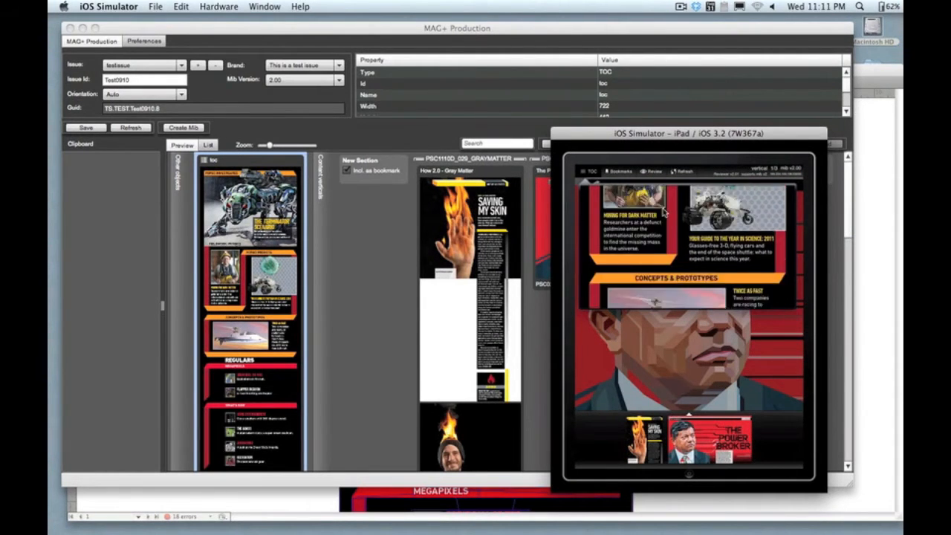
click(664, 255)
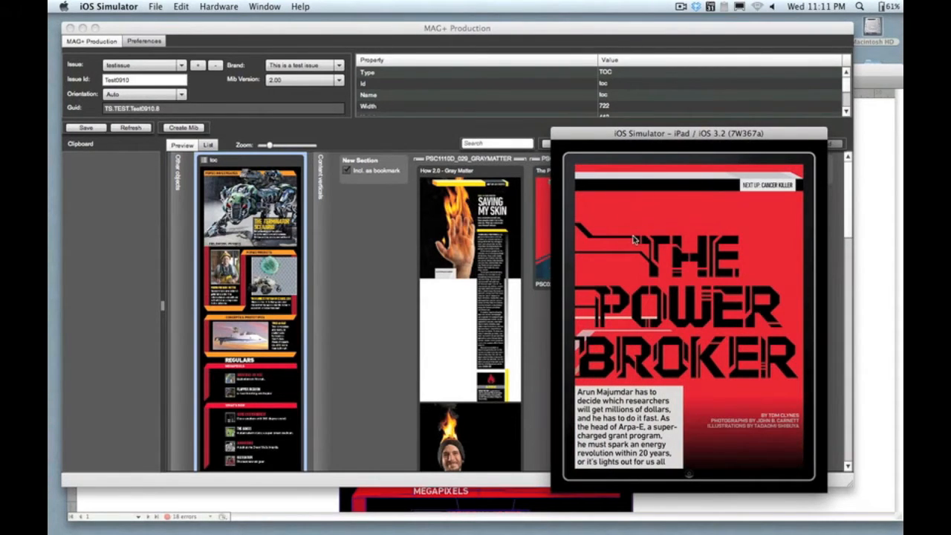
Step: Reopen the issue's table of contents from The Power Broker title page, and display the bookmarks list
click(635, 239)
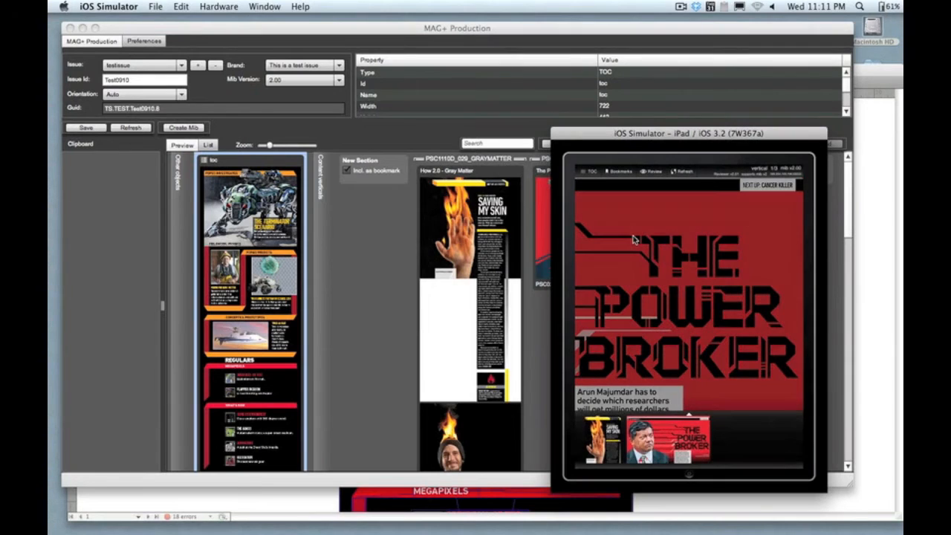
click(587, 174)
drag(616, 209, 611, 279)
drag(616, 222, 613, 274)
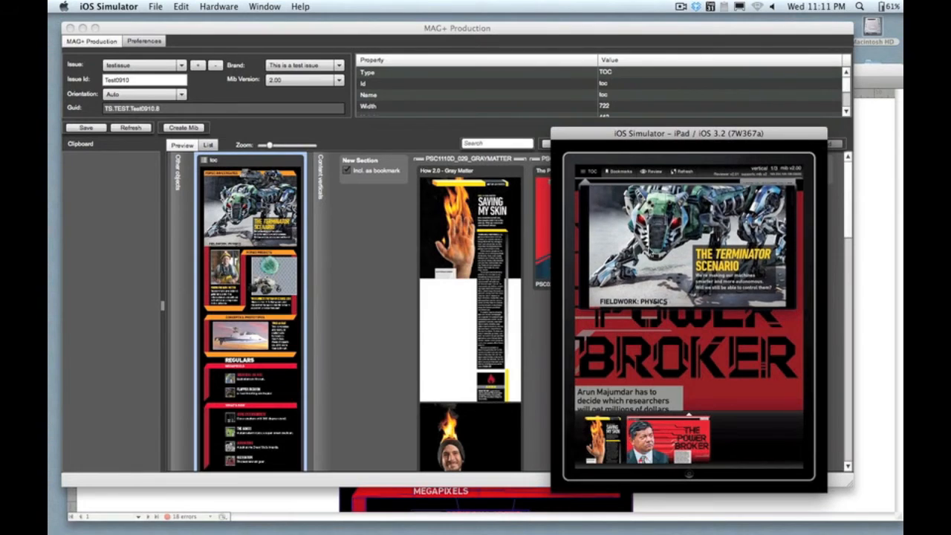
click(621, 171)
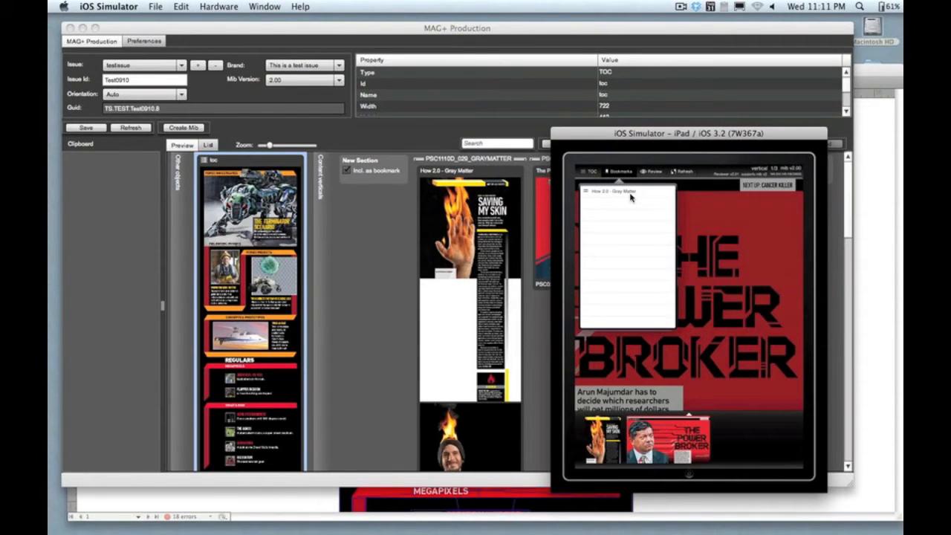
Step: Dismiss the bookmarks list, browse back to The Power Broker portrait in the simulator, and return to InDesign
click(618, 172)
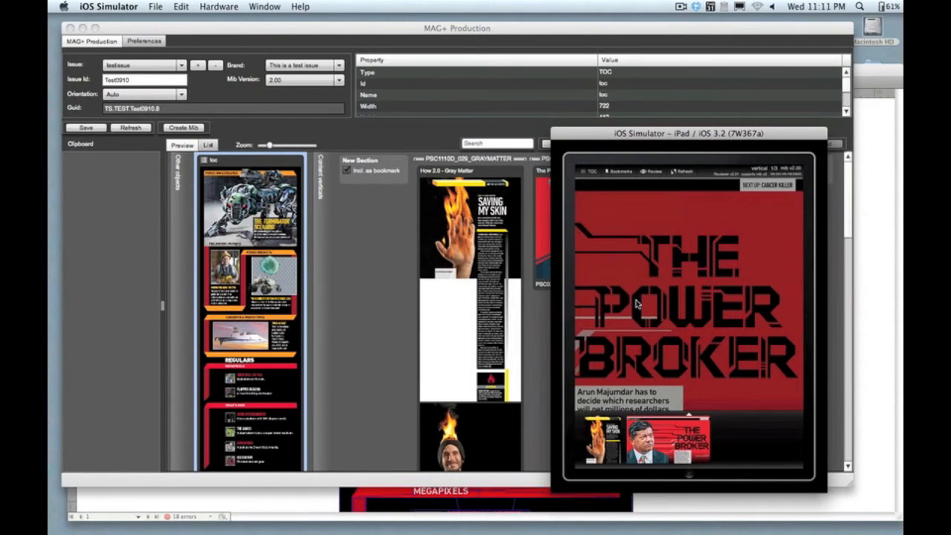
click(637, 306)
click(639, 311)
click(644, 365)
drag(645, 364, 708, 357)
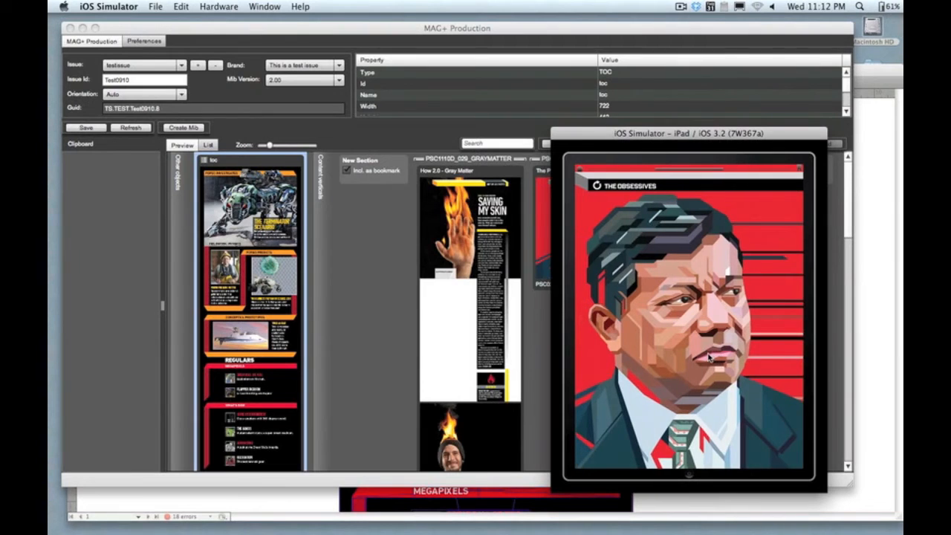
click(291, 502)
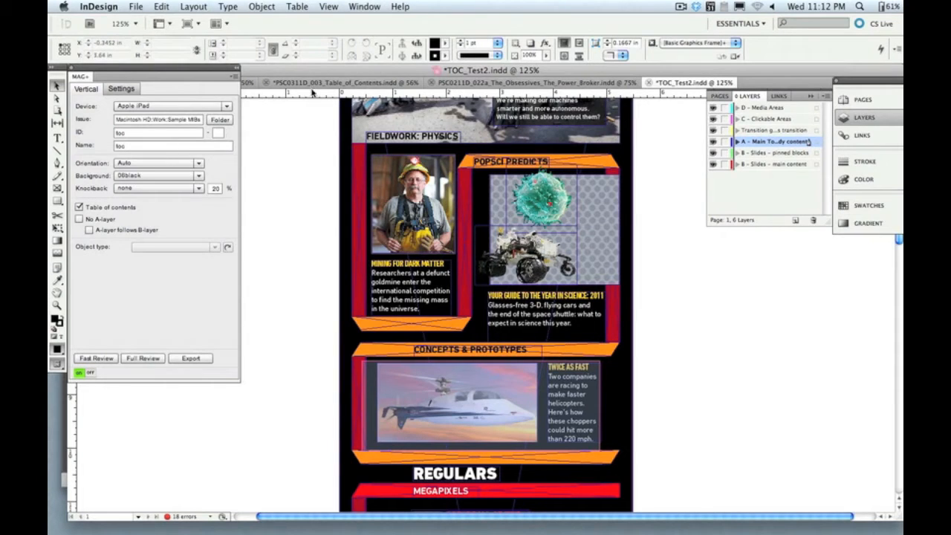
Step: Switch to the Megapixels Head Camera document and send its vertical to the iOS Simulator as a fast review
click(253, 86)
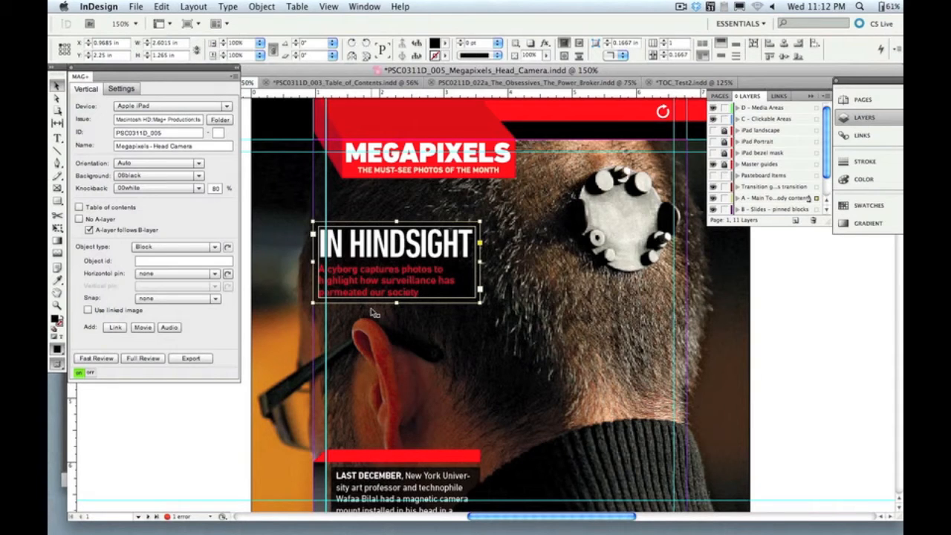
click(96, 358)
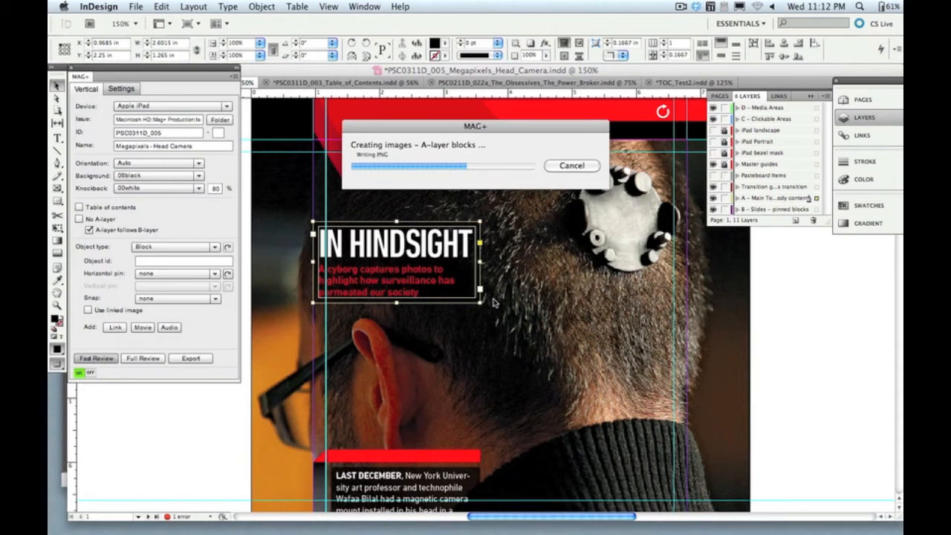
mouse_move(455, 530)
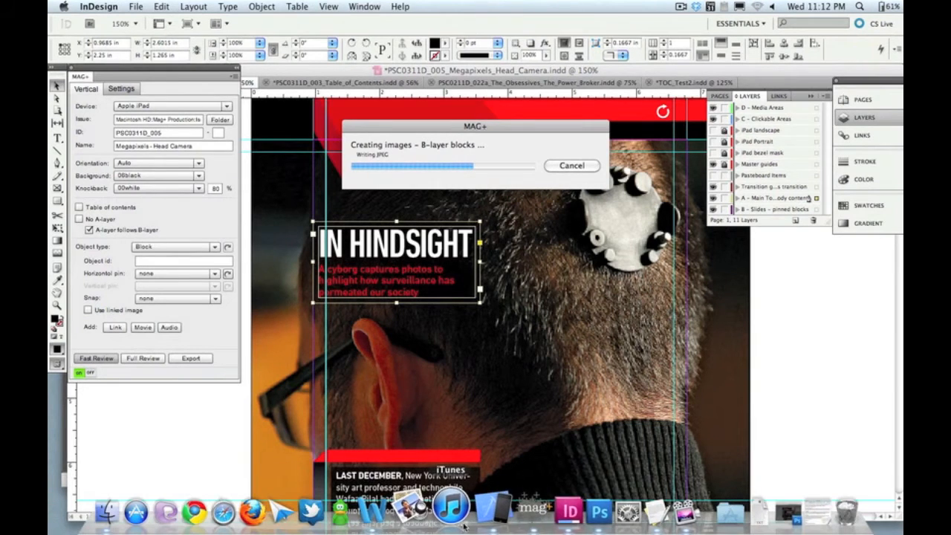
click(487, 520)
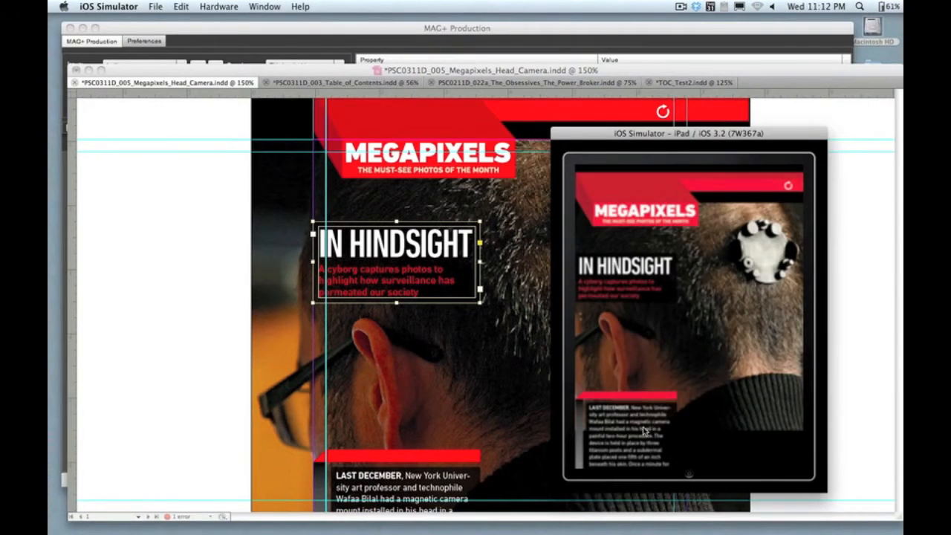
Step: Examine how the Megapixels text and background photos move together, and how the white knockback covers the photo behind the text
drag(651, 451, 646, 311)
drag(639, 221, 641, 511)
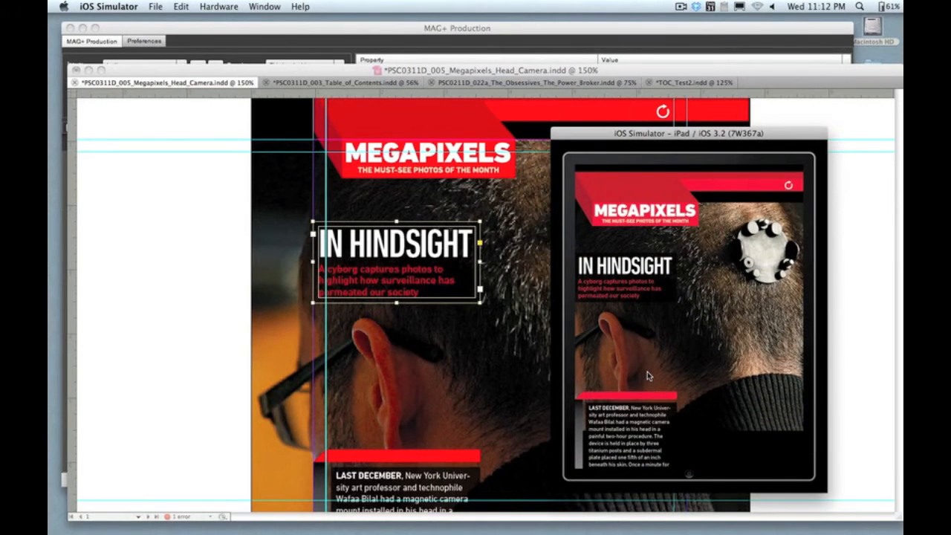
click(647, 372)
drag(647, 377, 651, 310)
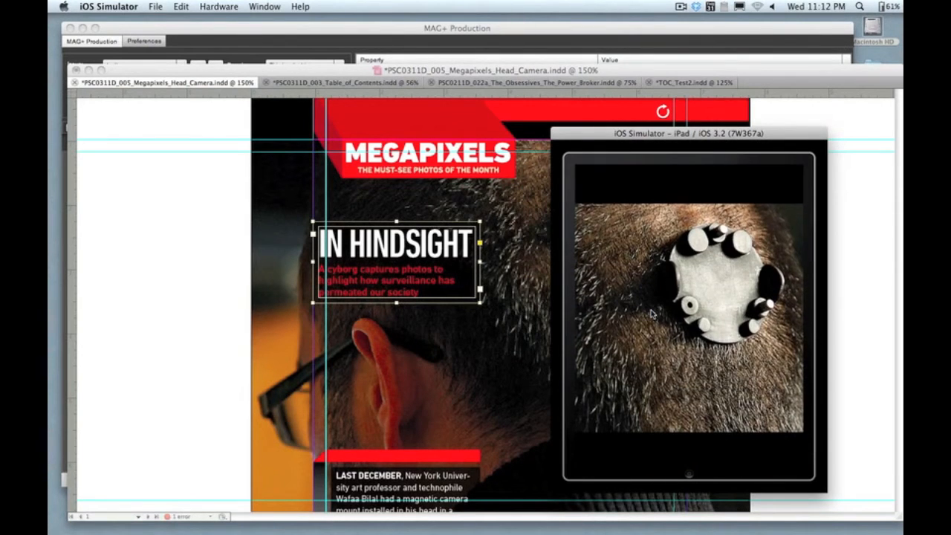
click(651, 318)
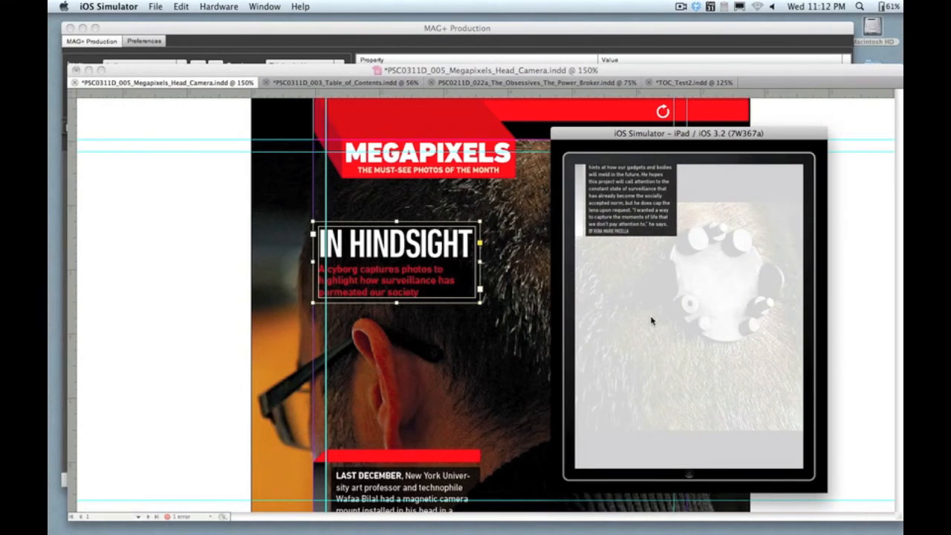
click(651, 320)
drag(650, 315, 629, 490)
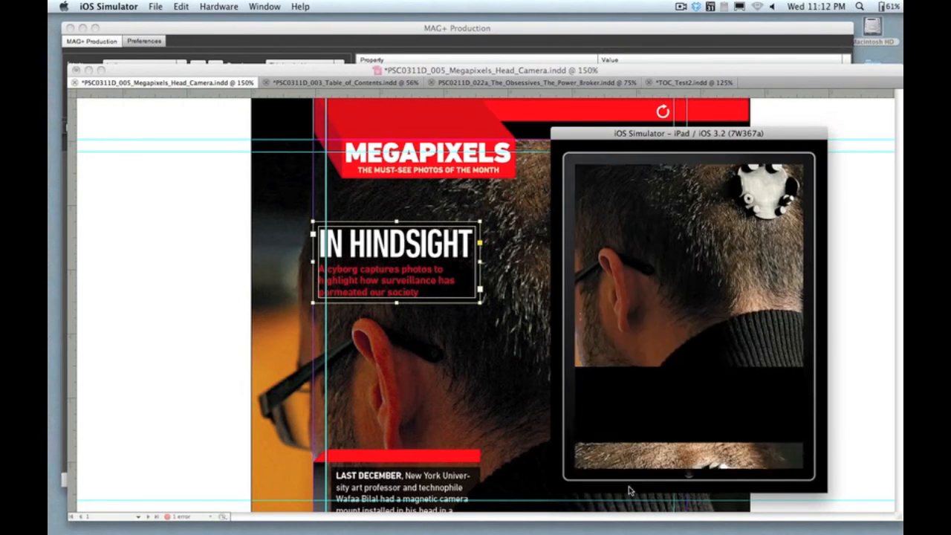
click(635, 418)
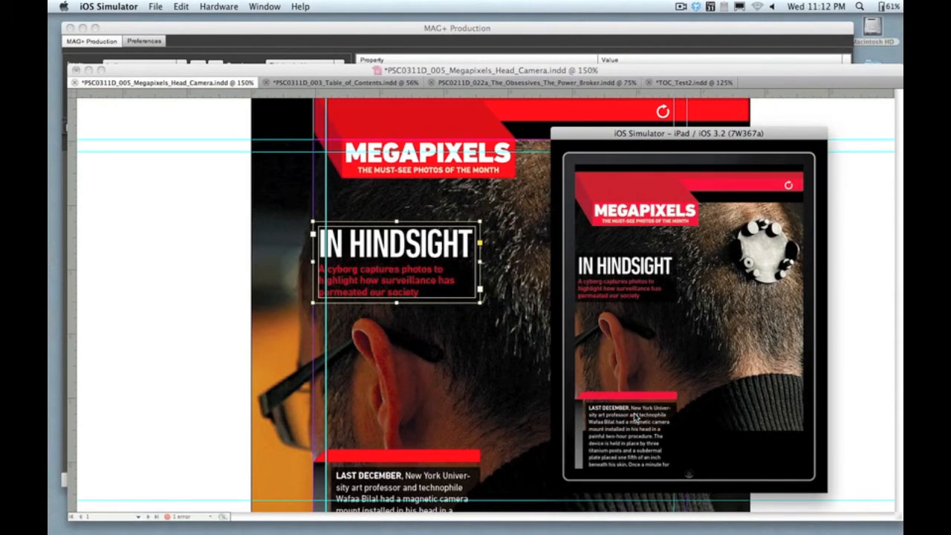
Step: Turn off A-layer follows B-layer and set the knockback to none for the Megapixels vertical, and fast review it in the iOS Simulator
click(505, 410)
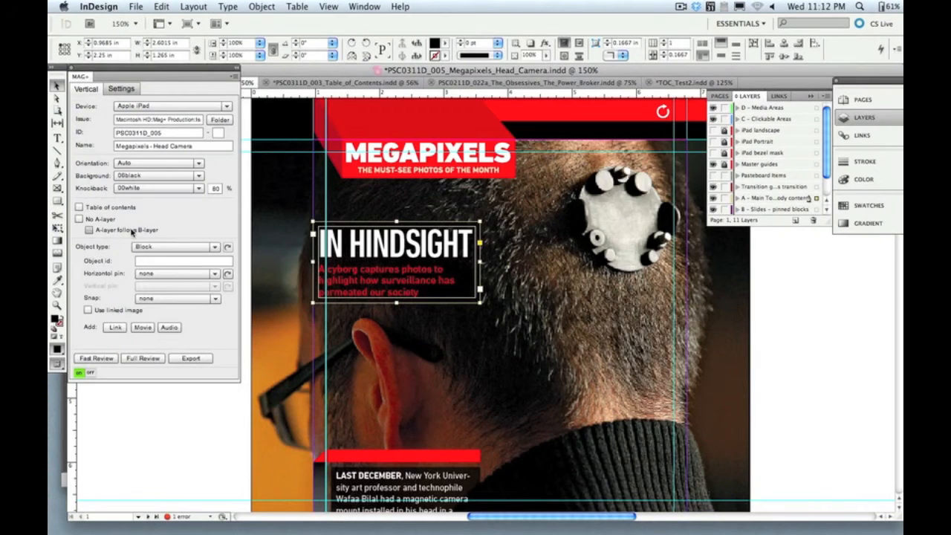
click(96, 358)
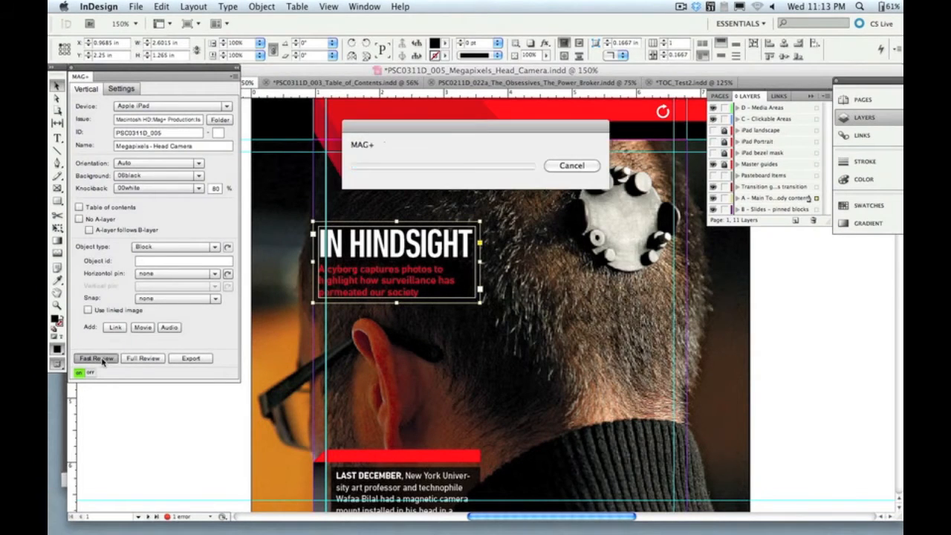
click(192, 189)
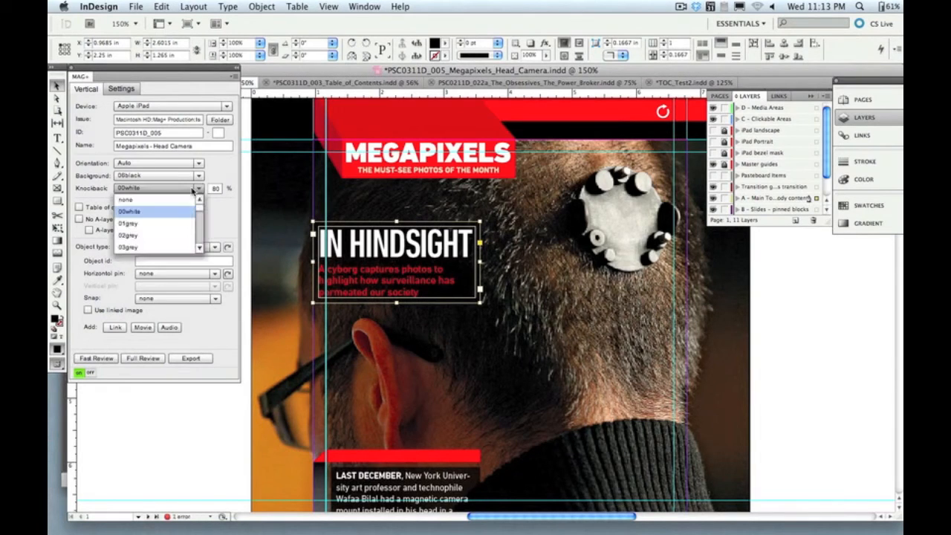
click(175, 201)
click(97, 358)
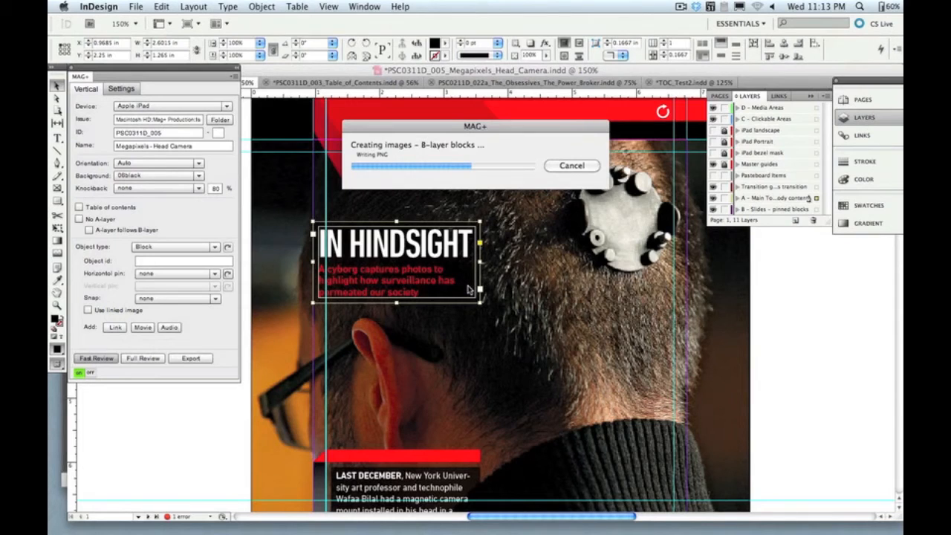
mouse_move(445, 529)
click(481, 525)
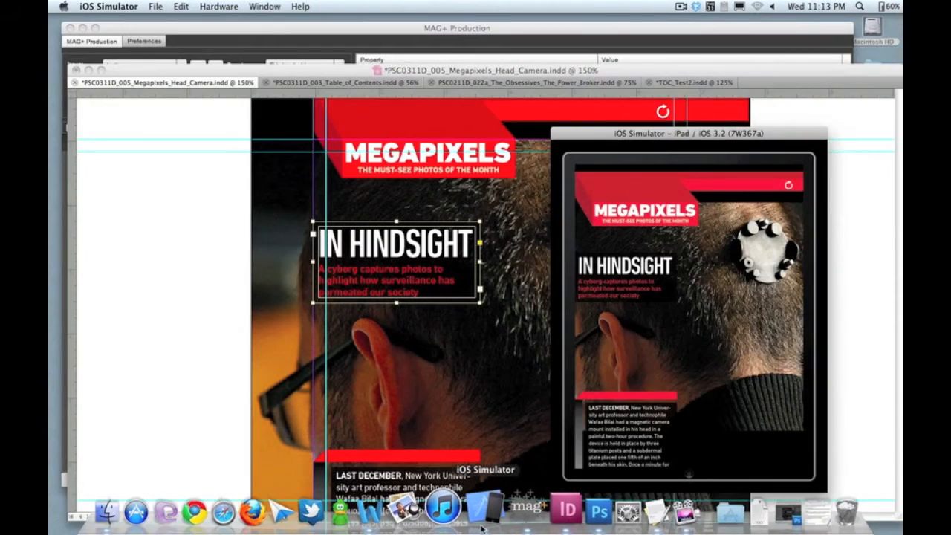
Step: Examine the independent scrolling of the Megapixels text and background photos without knockback, and return to InDesign
click(657, 379)
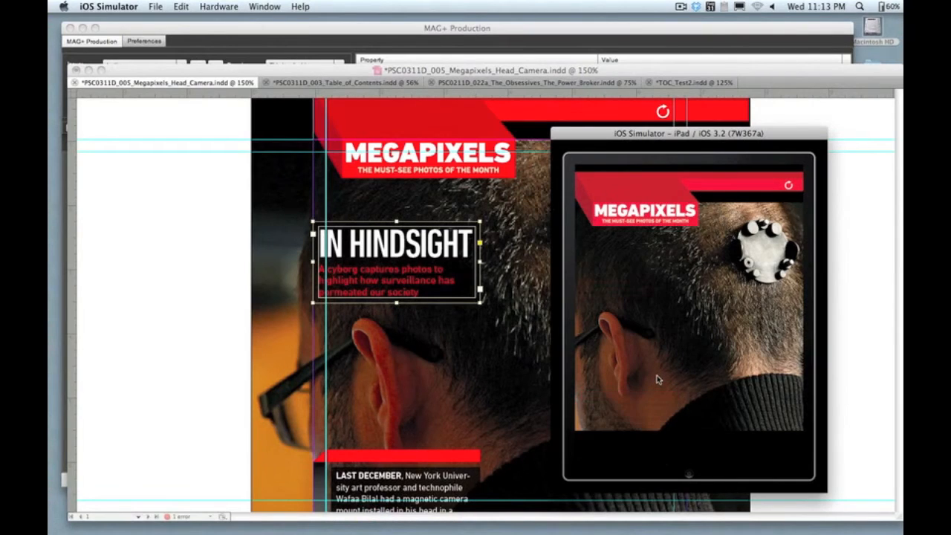
drag(669, 393, 672, 303)
click(672, 302)
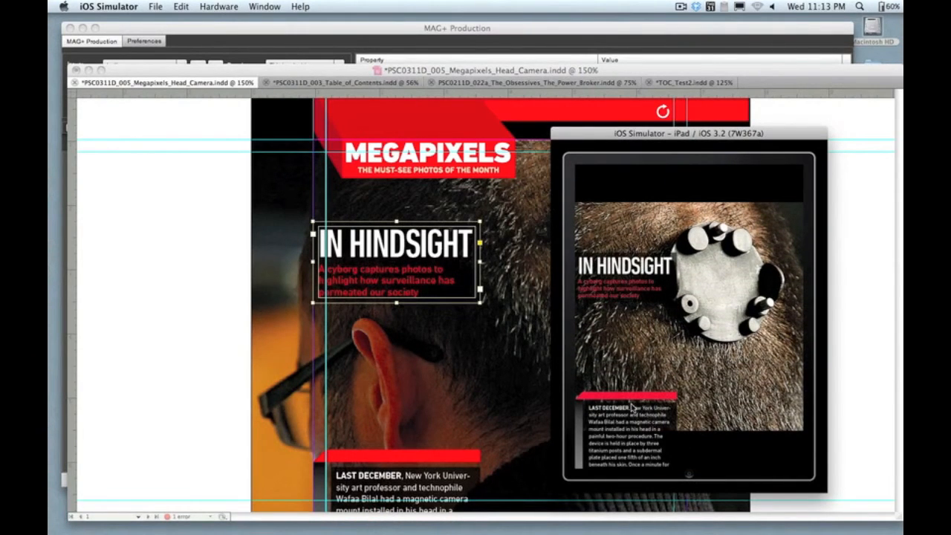
drag(651, 407, 682, 202)
click(691, 263)
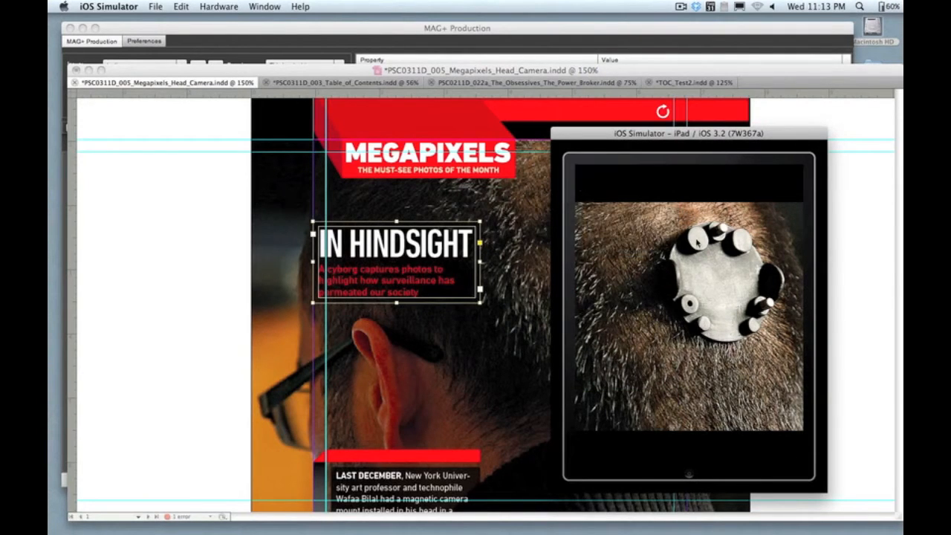
drag(696, 241, 687, 391)
click(690, 358)
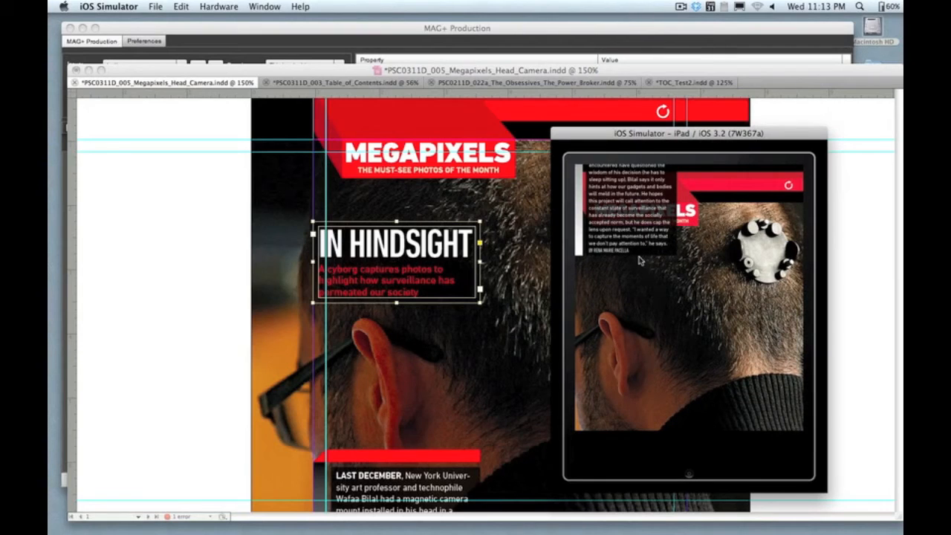
click(514, 323)
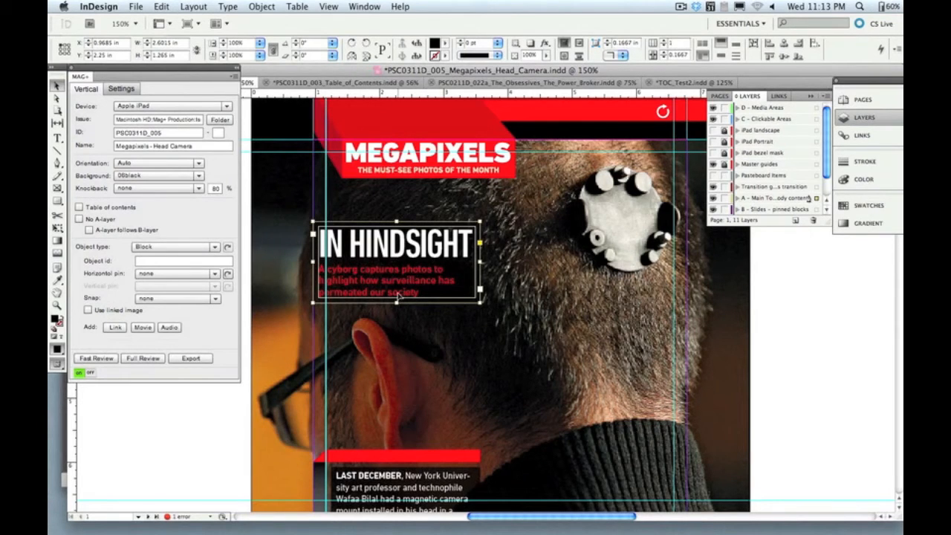
Step: Review the object types and horizontal pin options for the In Hindsight block, and check the pin of the article text block
click(214, 248)
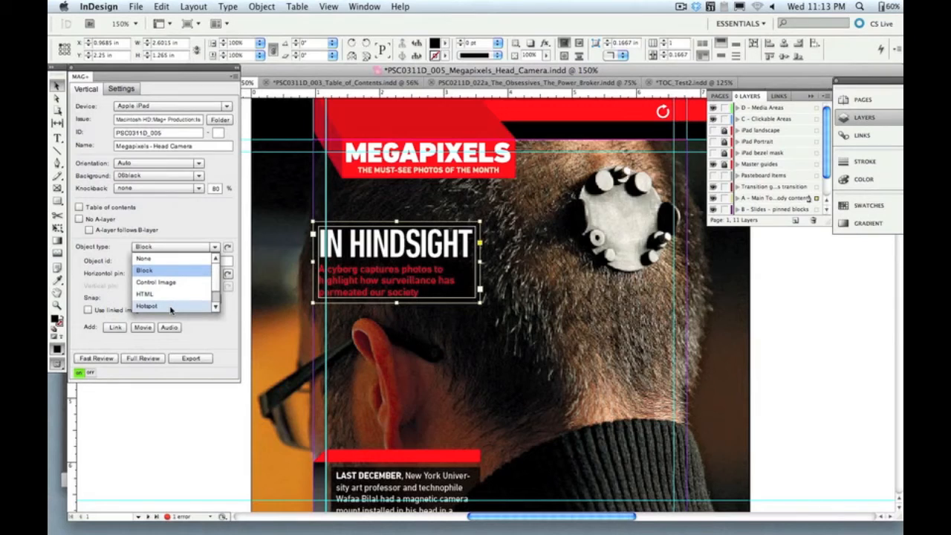
scroll(169, 308, down, 1)
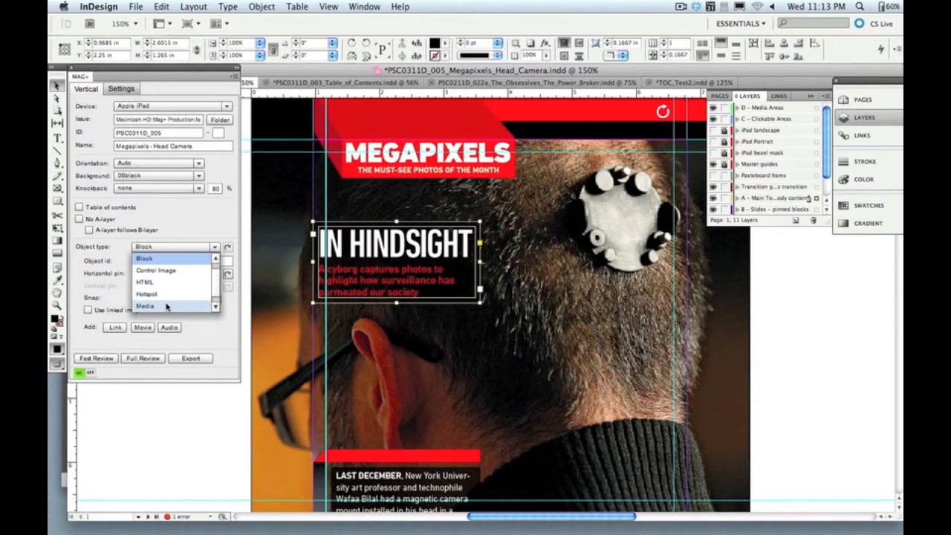
click(214, 248)
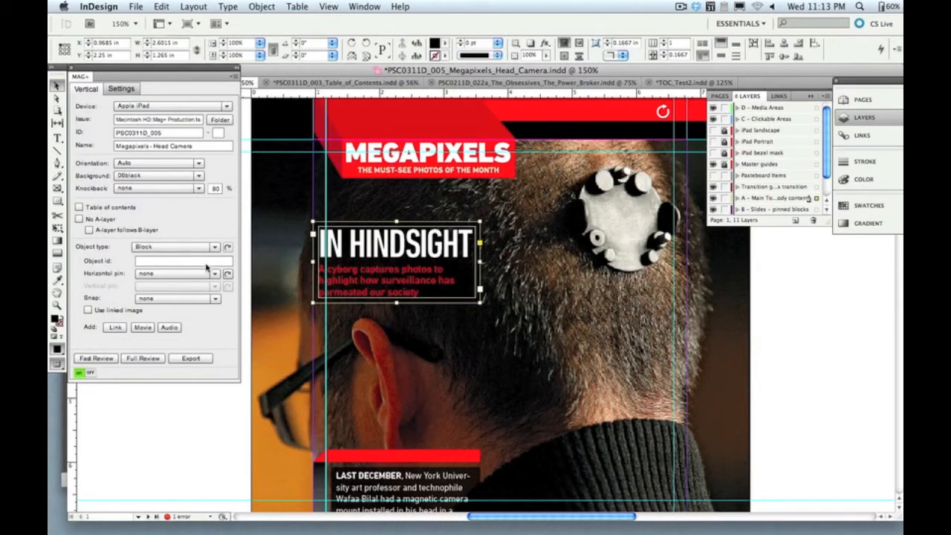
click(214, 275)
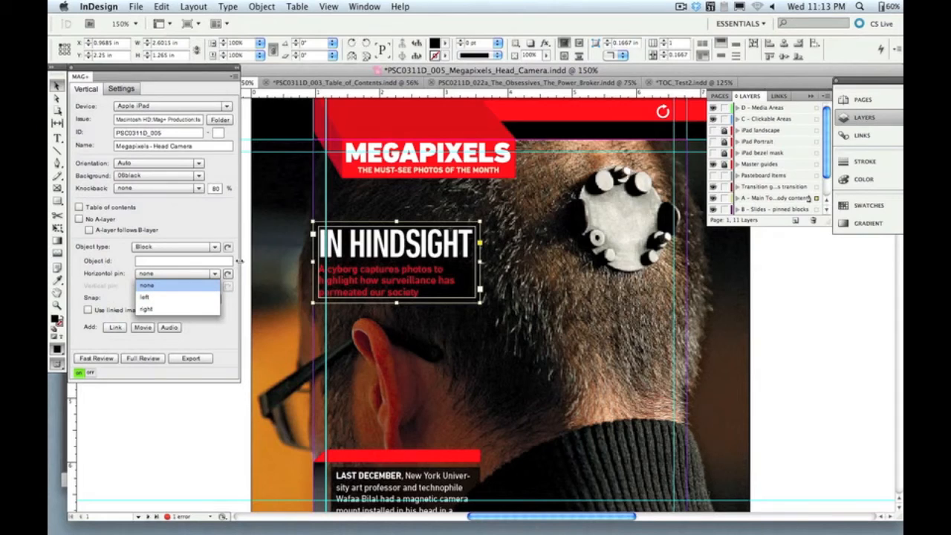
click(364, 484)
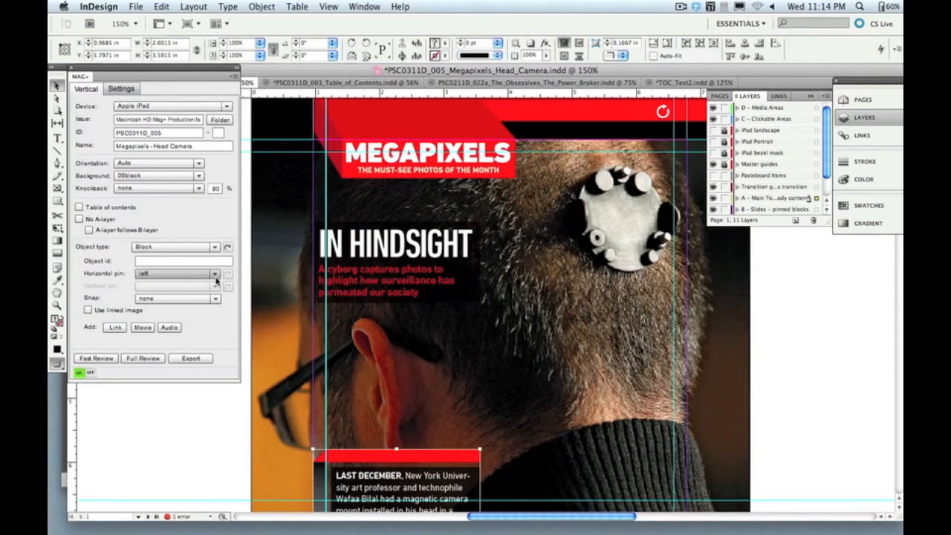
Step: Move the POPSCI.COM block up onto the black band below the photo, at about X 4.61, Y 6.79
scroll(439, 324, down, 5)
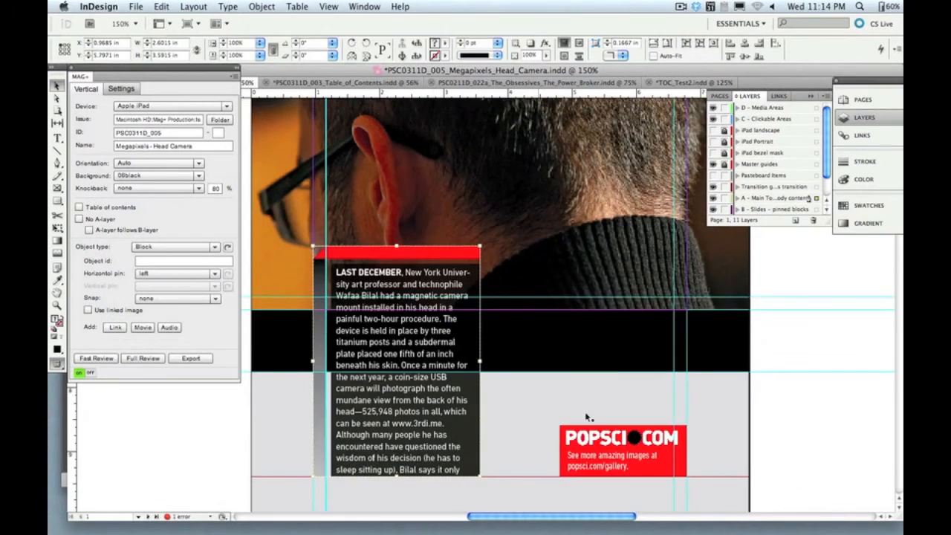
scroll(610, 443, down, 1)
click(610, 444)
click(676, 405)
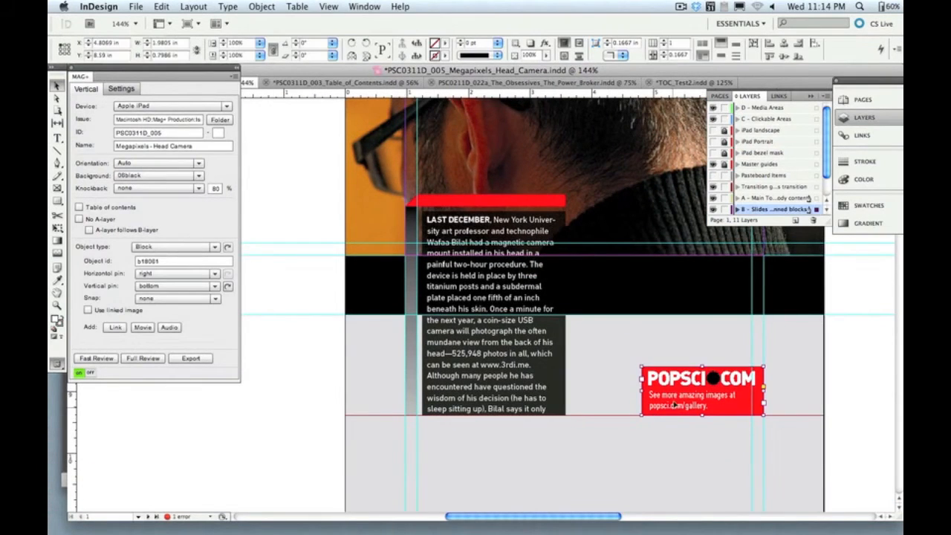
drag(678, 395, 665, 294)
key(super+z)
drag(685, 388, 677, 283)
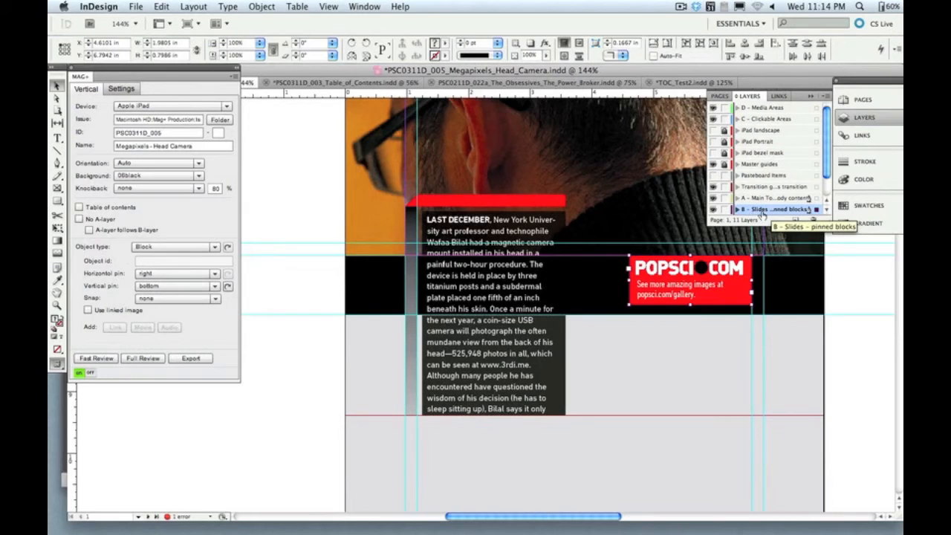
Step: Fast review the vertical, compare the pinned POPSCI.COM block in landscape and portrait in the simulator, and return to InDesign
click(97, 358)
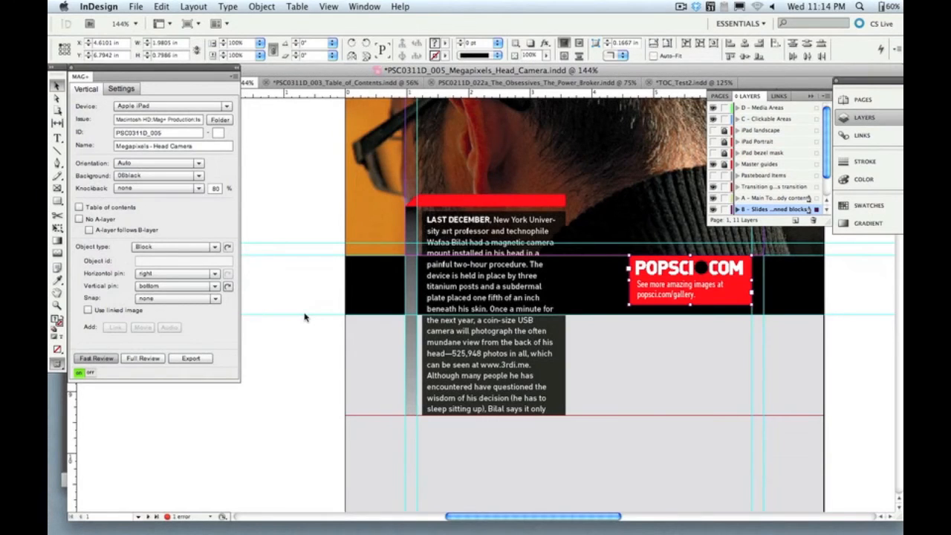
mouse_move(386, 531)
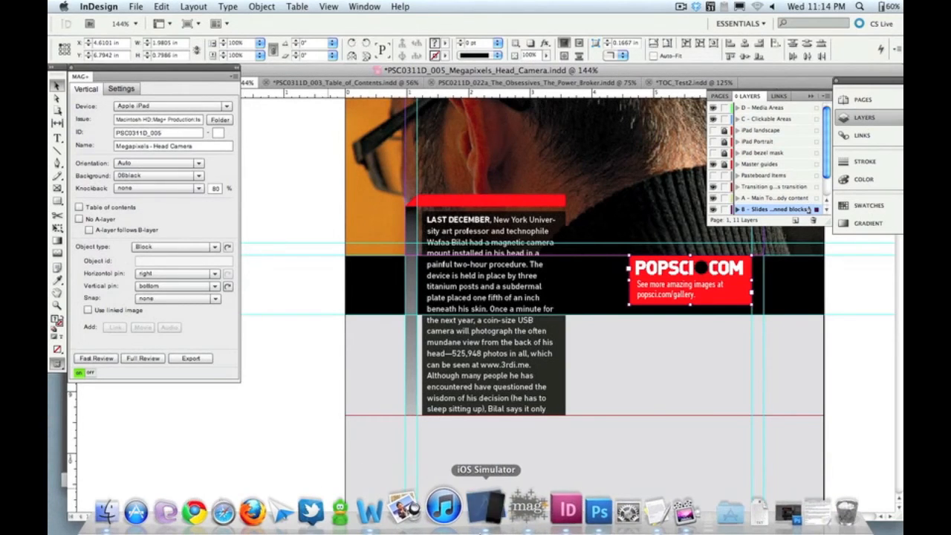
key(super+Left)
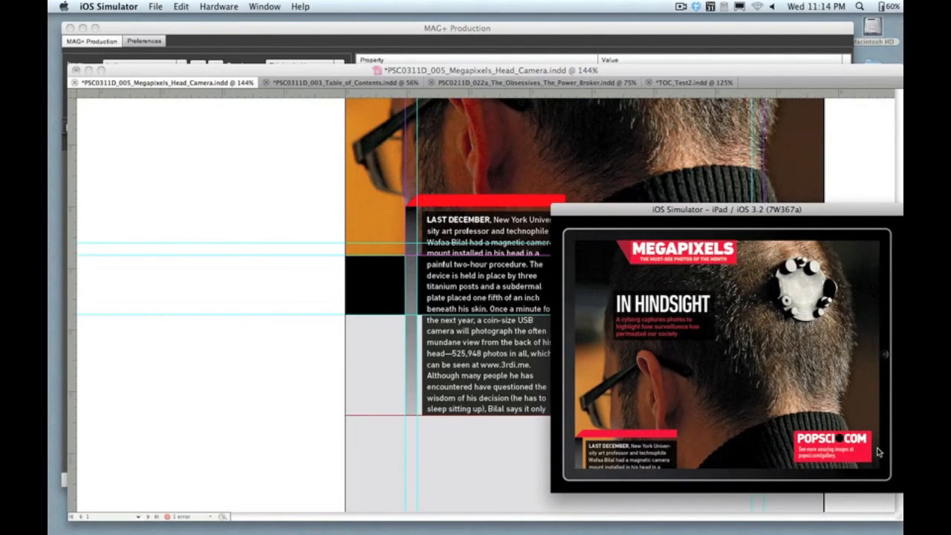
key(super+Right)
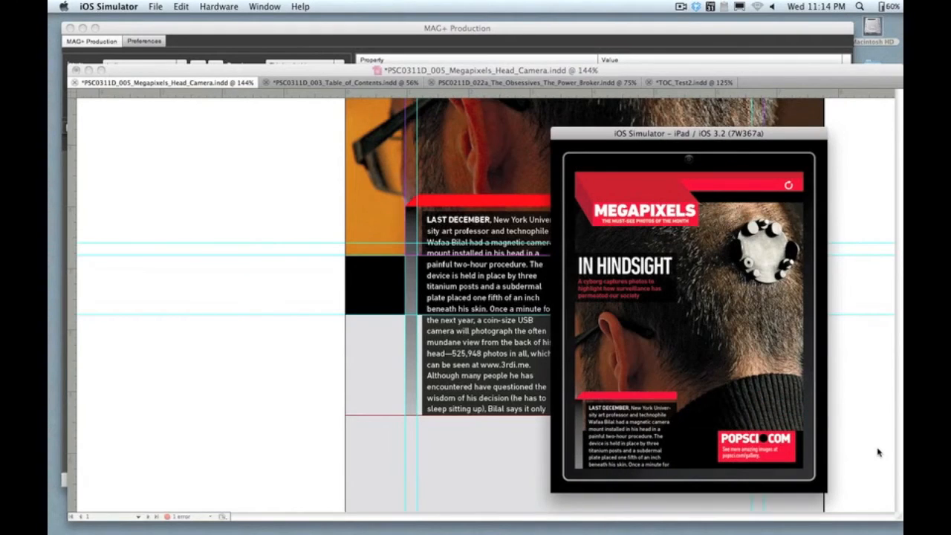
click(511, 374)
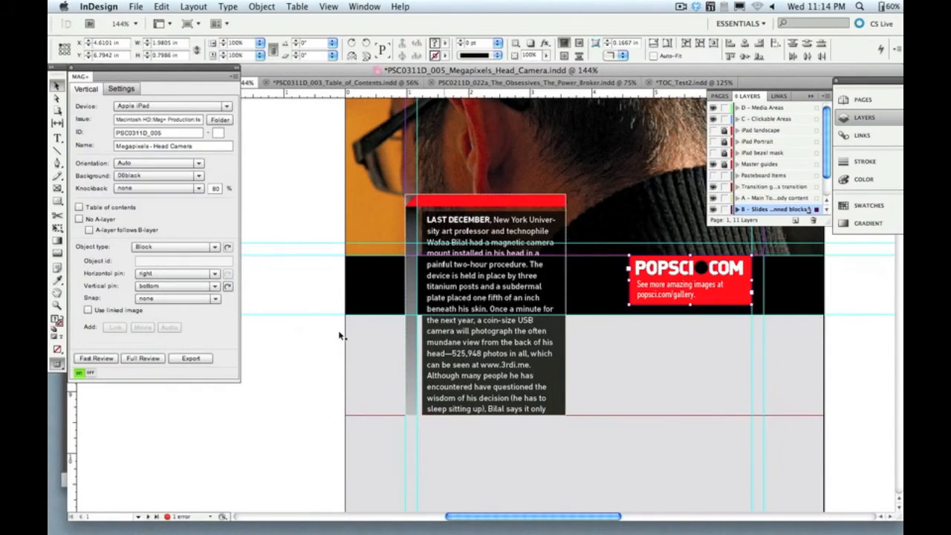
Step: Open the MAG+ plug-in's general settings, view the Megapixels vertical in the iPad simulator, and return to InDesign
click(215, 299)
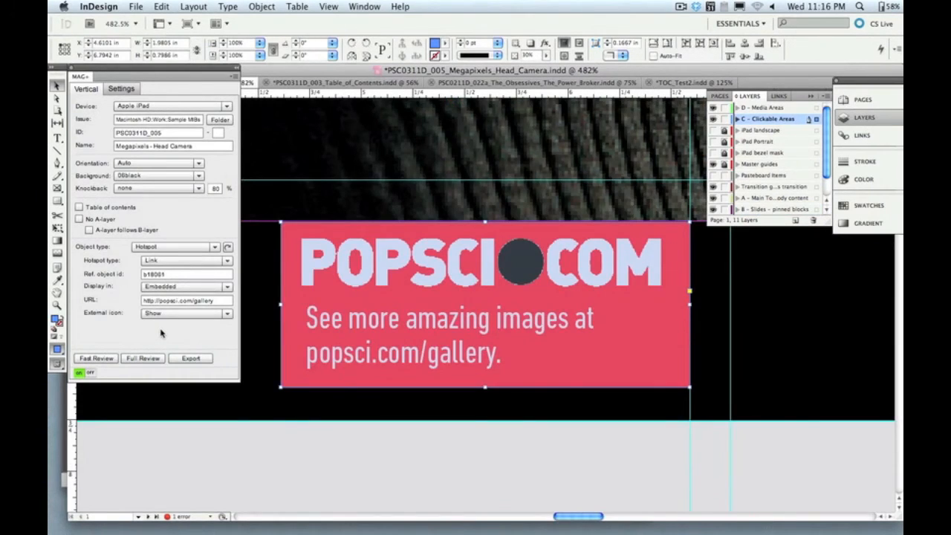
click(119, 89)
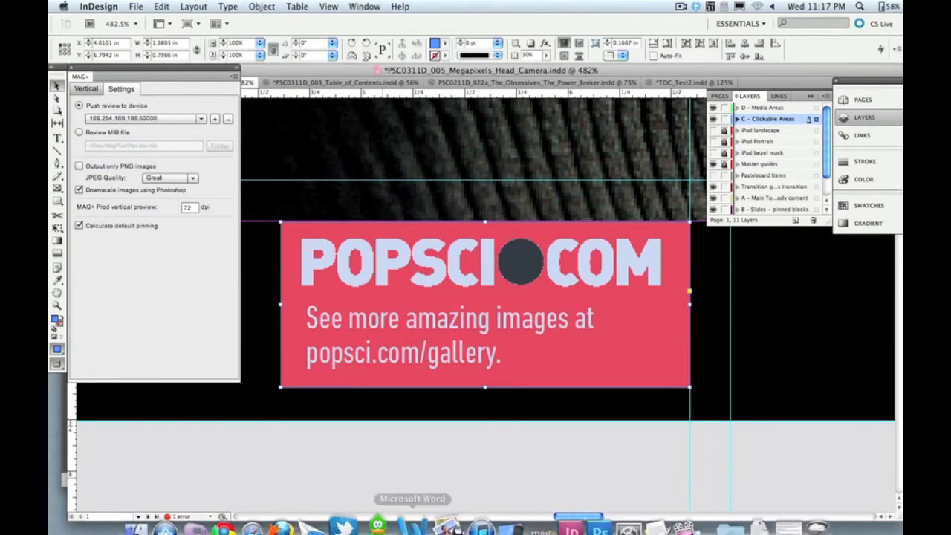
click(502, 512)
click(648, 324)
click(787, 184)
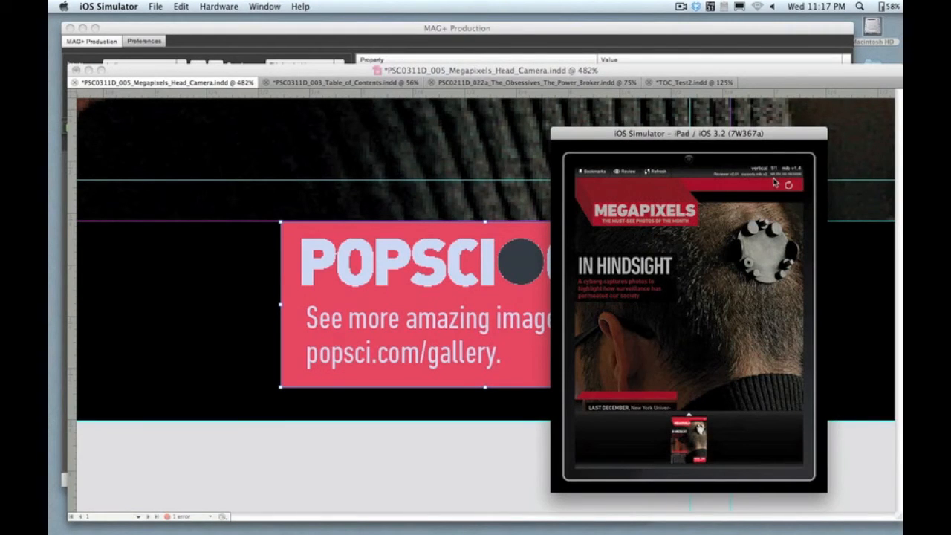
click(473, 235)
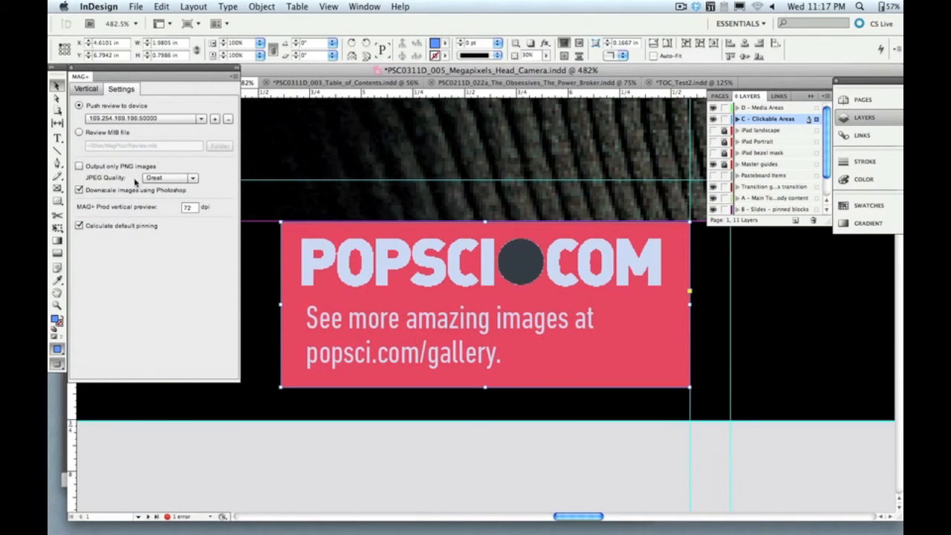
Step: Review the available JPEG quality levels in the MAG+ plug-in settings, keeping Great selected
click(193, 181)
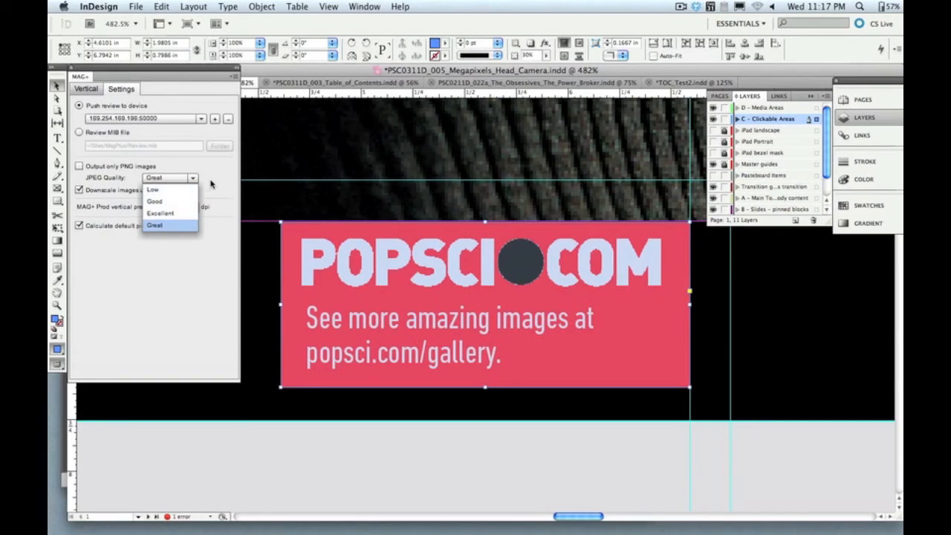
click(211, 185)
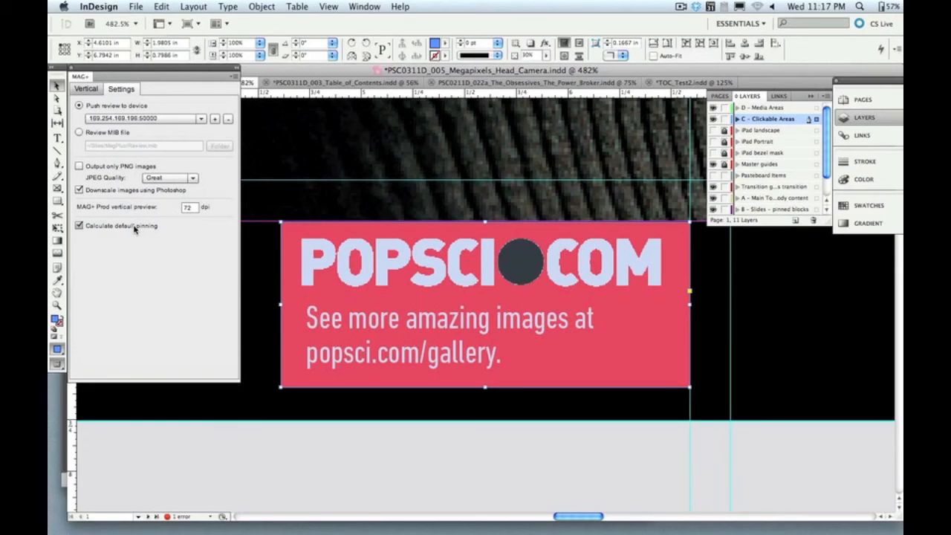
Step: Toggle the C - Clickable Areas layer off and on to check the hotspot over the POPSCI.COM block
click(486, 159)
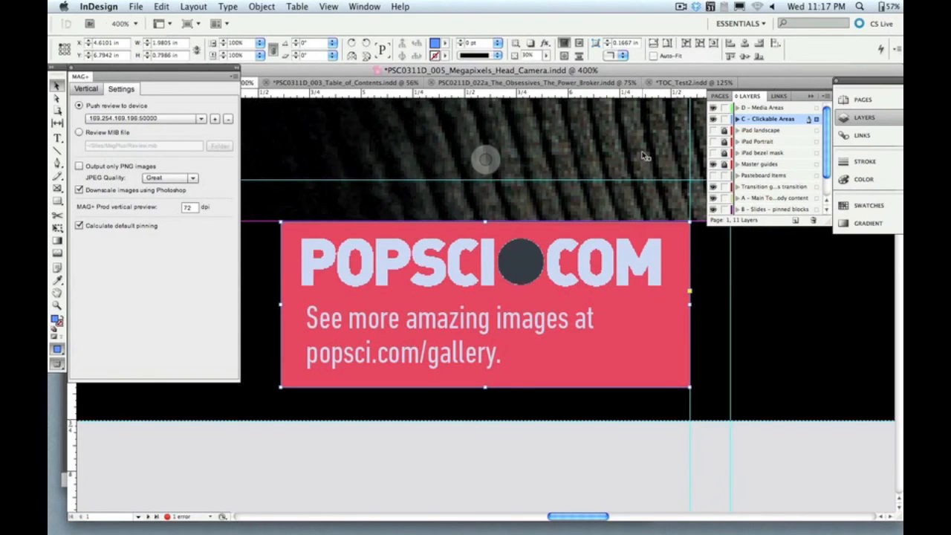
key(super+minus)
key(super+minus)
key(super+minus)
key(super+minus)
key(super+minus)
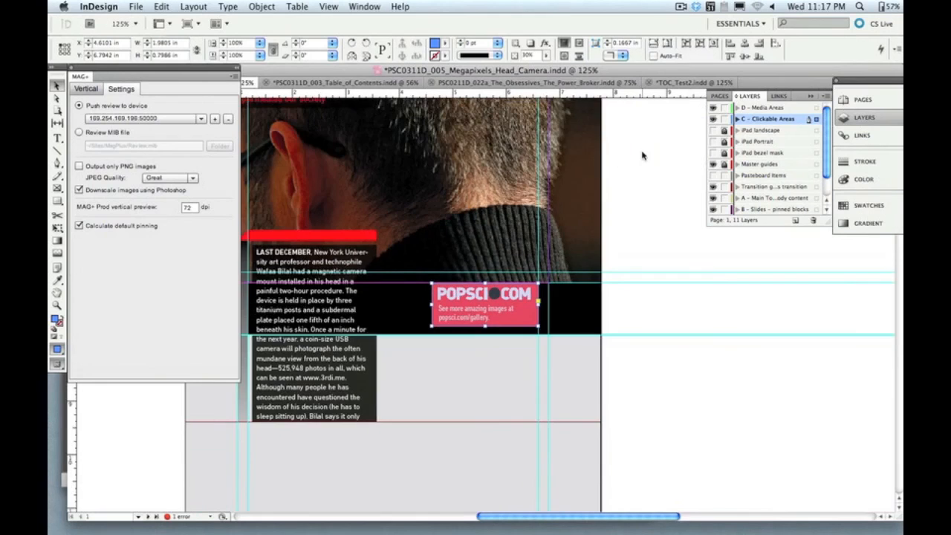
scroll(491, 234, up, 5)
scroll(492, 234, left, 4)
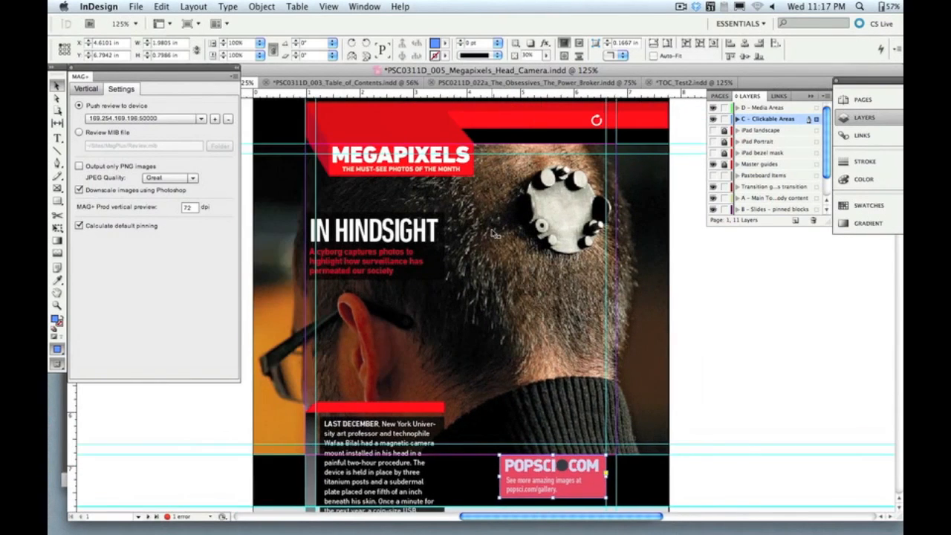
click(713, 121)
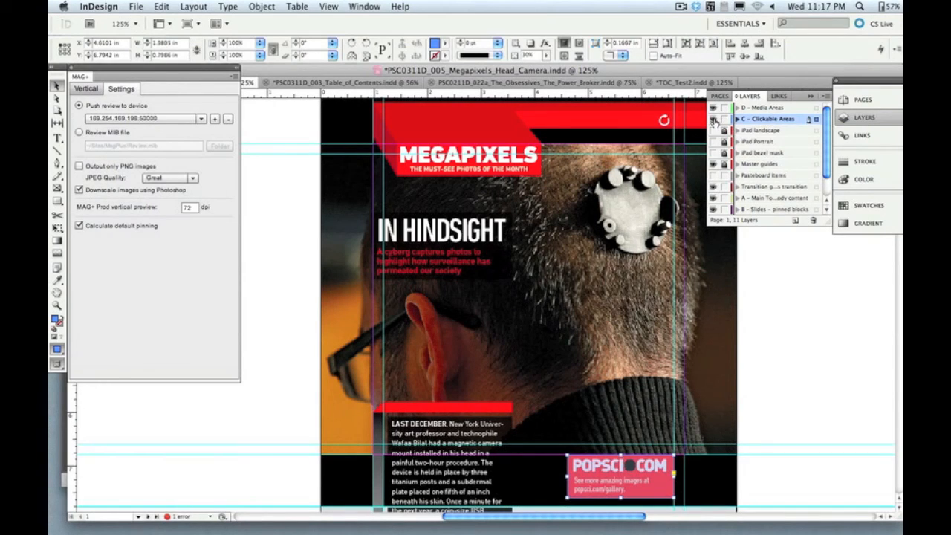
click(713, 120)
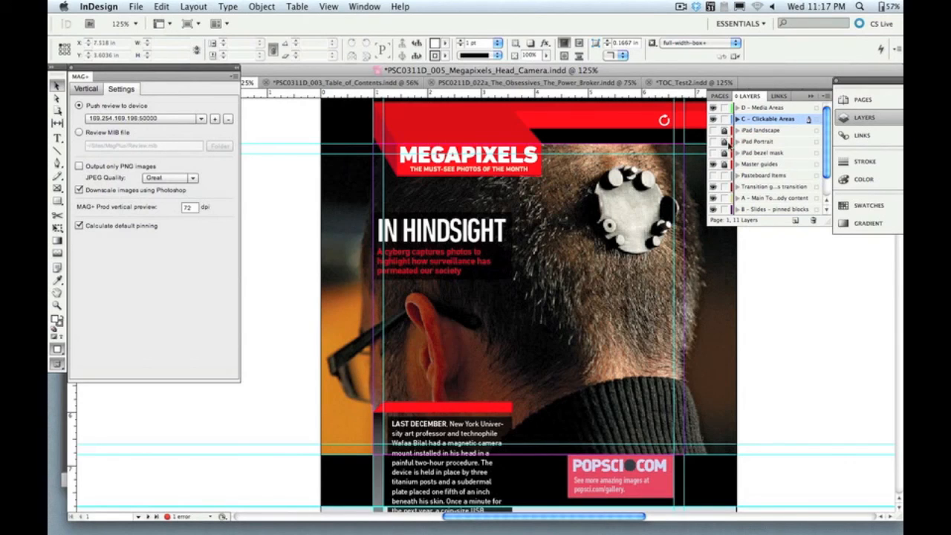
Step: Preview the iPad landscape, iPad Portrait and iPad bezel mask layers one at a time, hiding each again
click(713, 130)
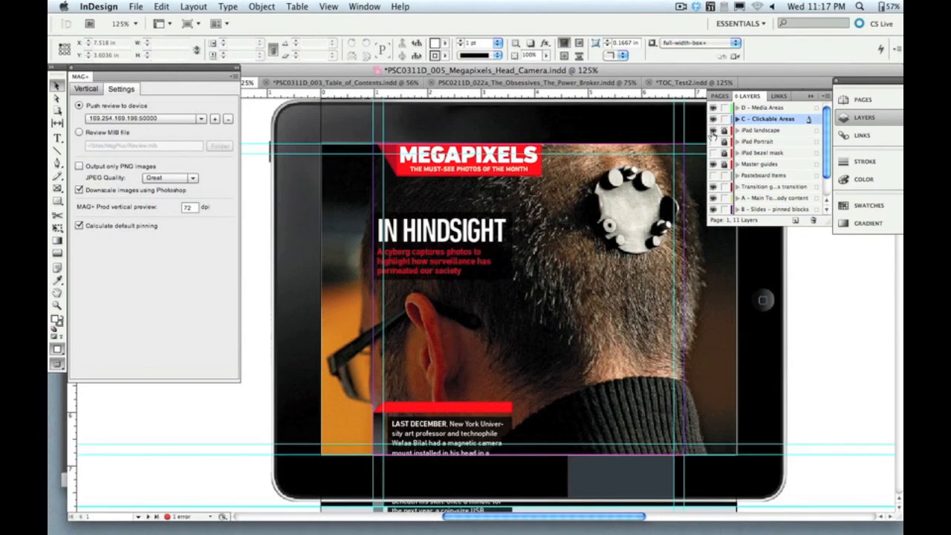
click(713, 130)
click(714, 142)
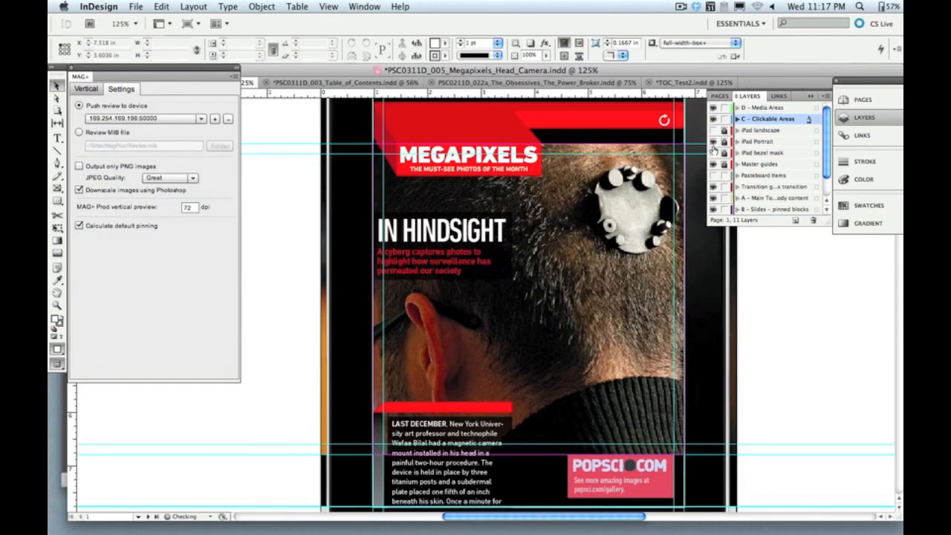
click(714, 143)
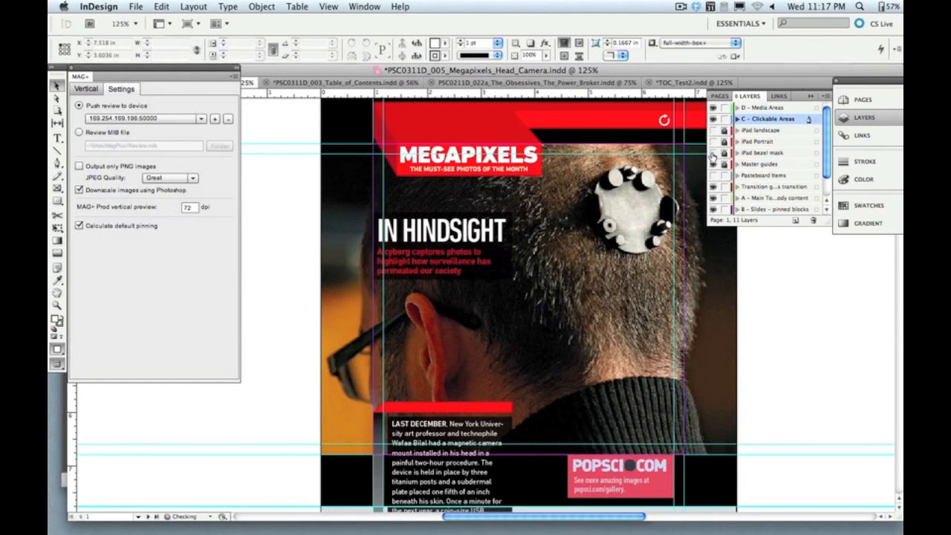
click(713, 153)
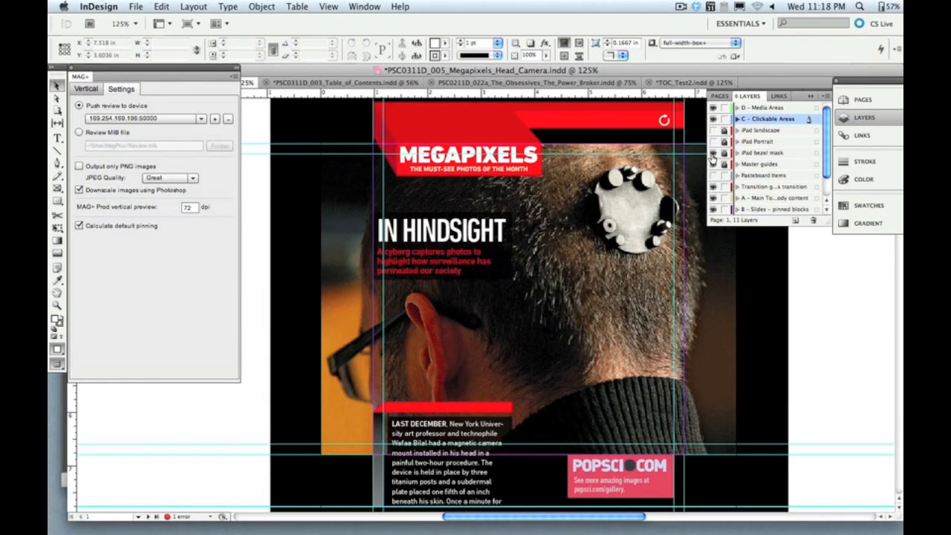
click(712, 153)
Step: Toggle the A - Main, B - Slides pinned blocks and B - Slides main content layers off and on to compare their contents
scroll(713, 181, down, 1)
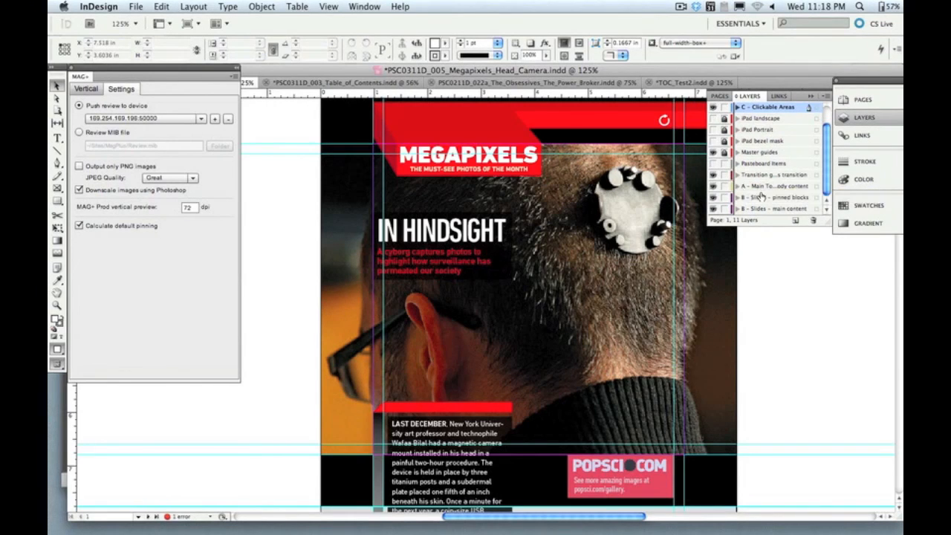
click(713, 187)
click(713, 188)
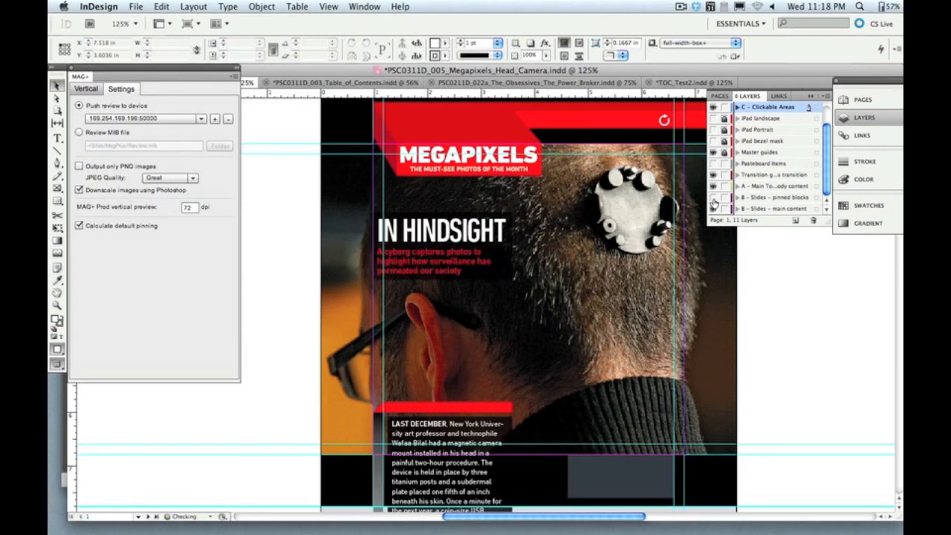
click(713, 198)
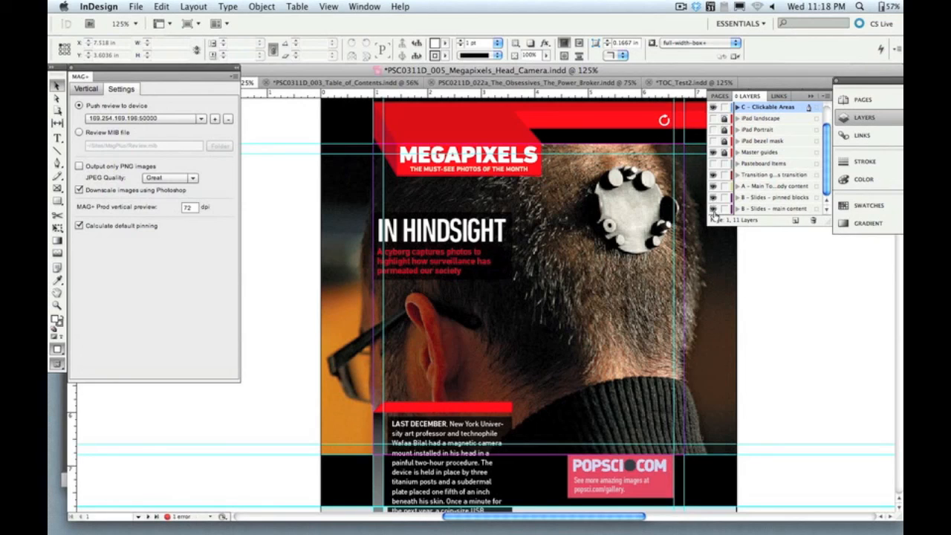
click(714, 209)
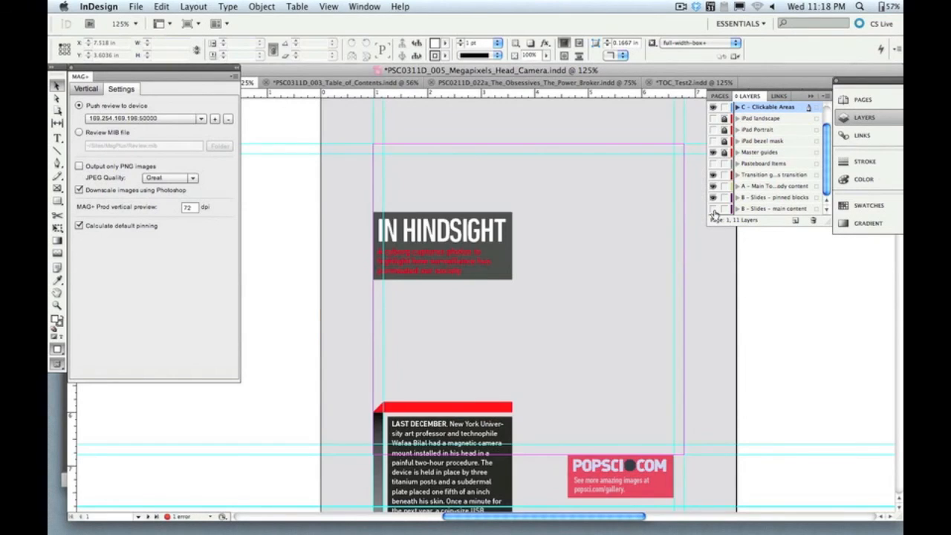
click(714, 209)
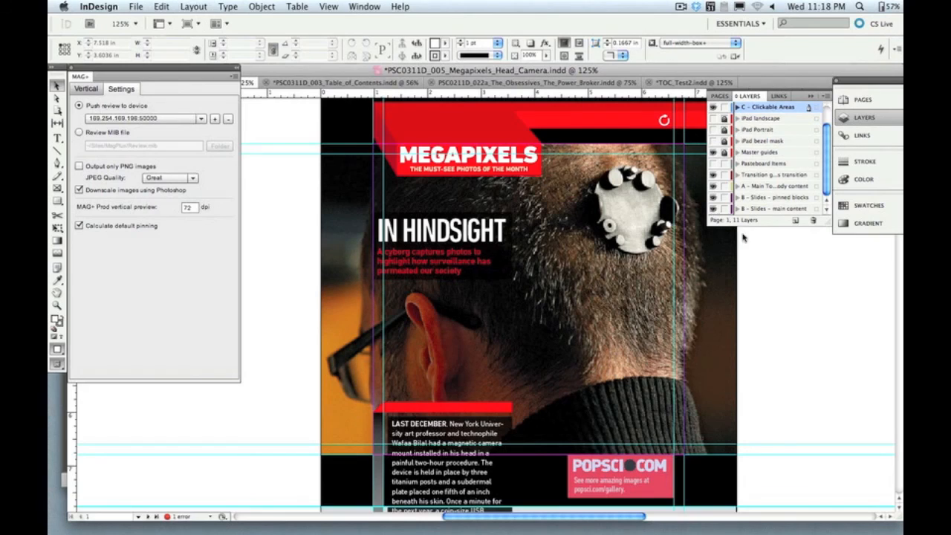